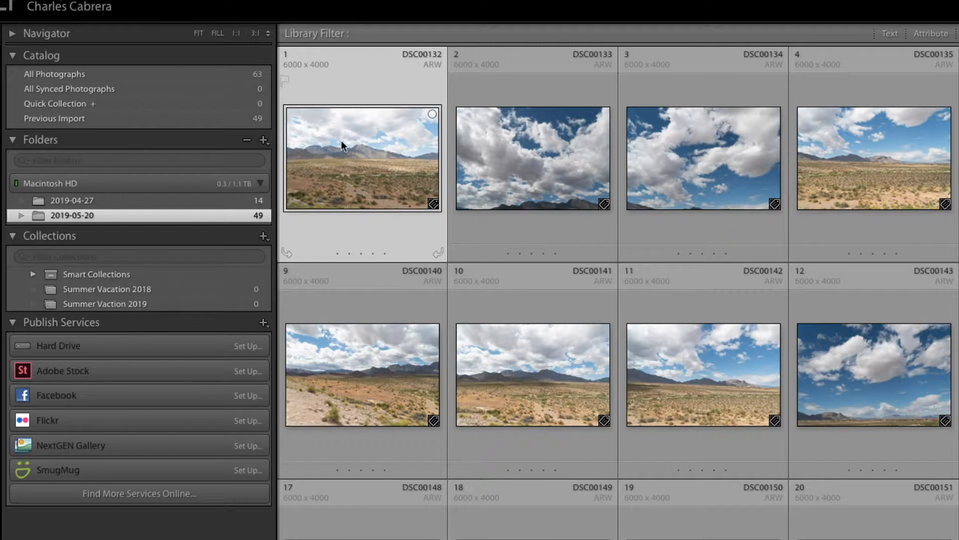
- Add photo DSC00132 to the Summer Vacation 2018 collection and open that collection
drag(341, 143, 170, 289)
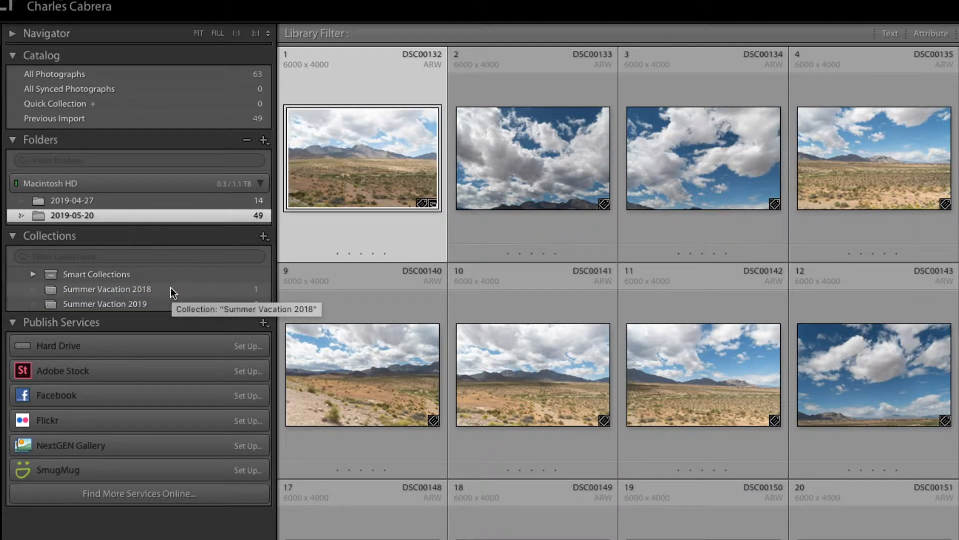
click(131, 288)
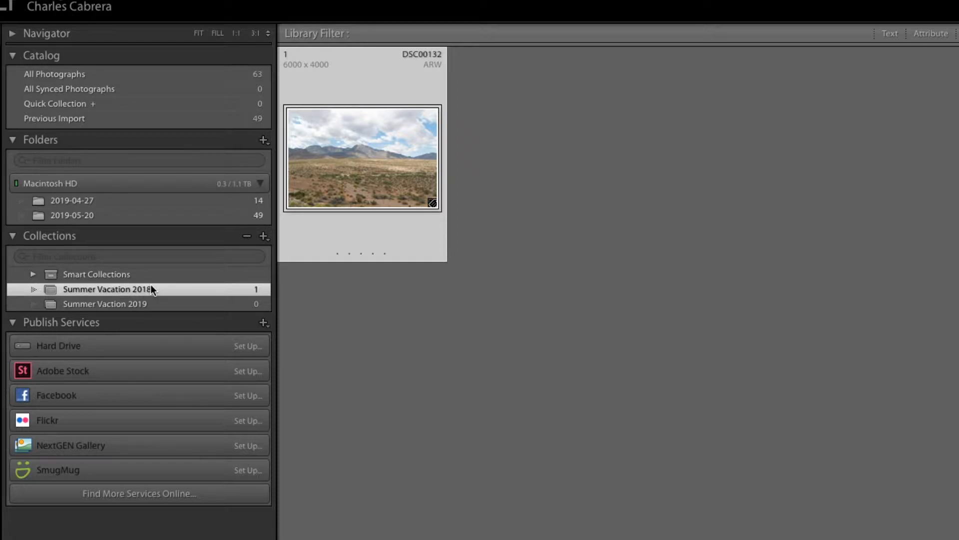
- Add photos DSC00140 and DSC00132 from the 2019-05-20 folder to the Summer Vaction 2019 collection
click(104, 215)
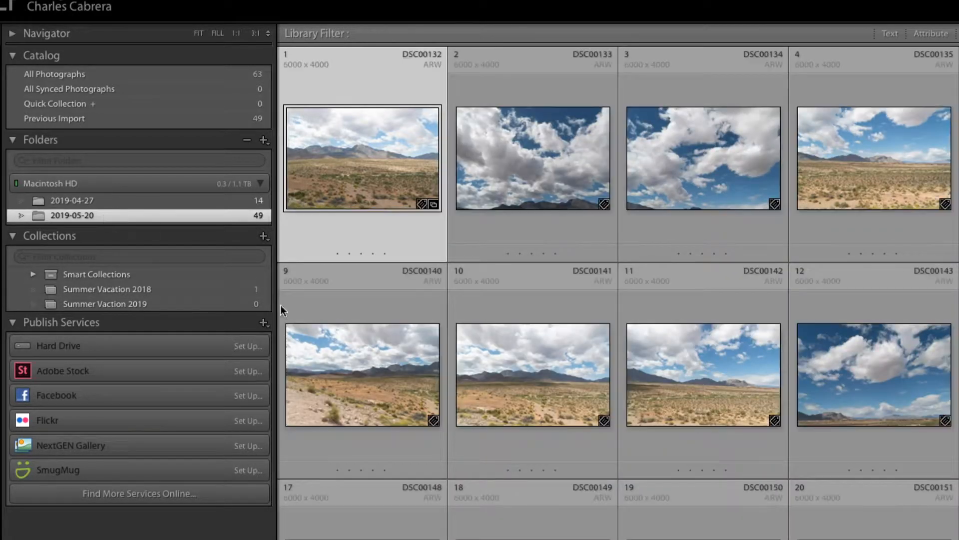
drag(342, 374, 199, 302)
drag(363, 158, 235, 306)
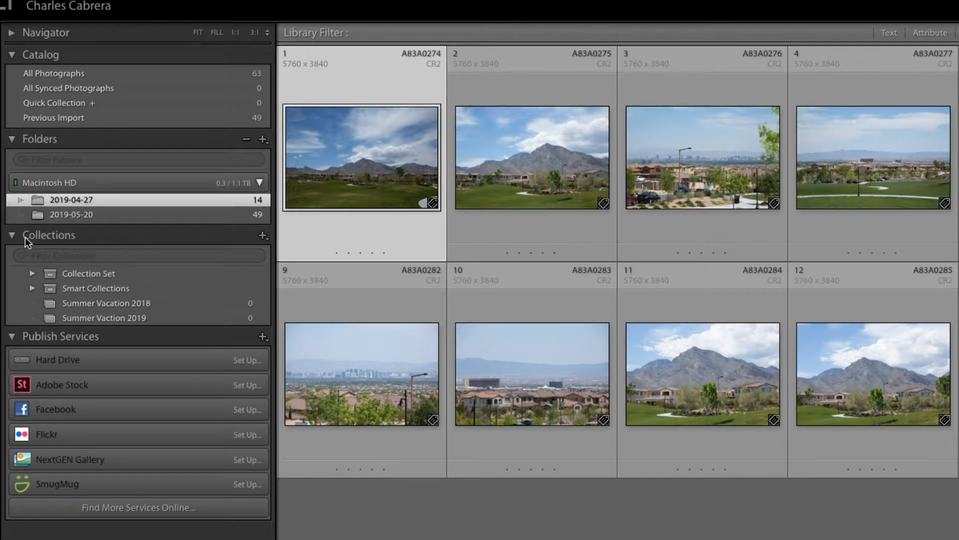
- Create a regular collection named Parks, outside any collection set and without including the selected photos
click(262, 234)
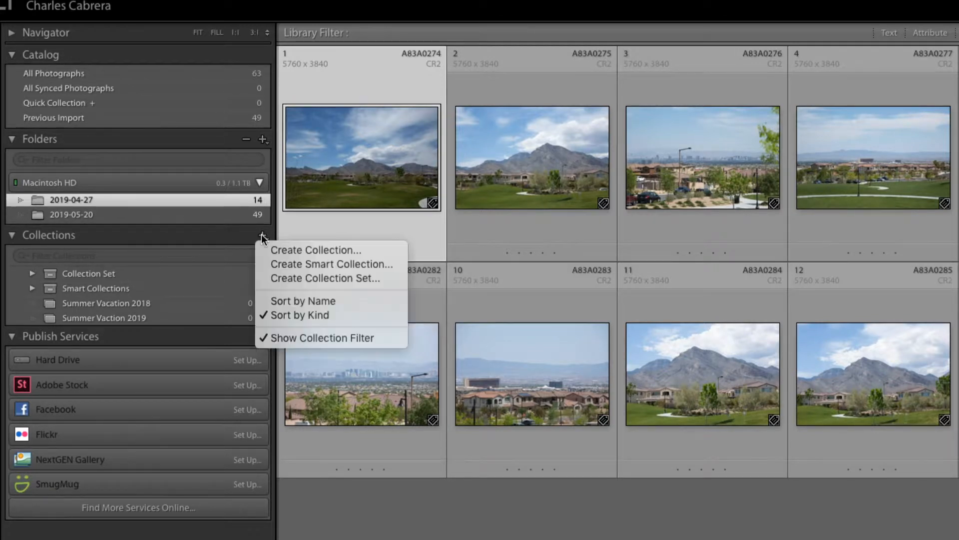
click(278, 249)
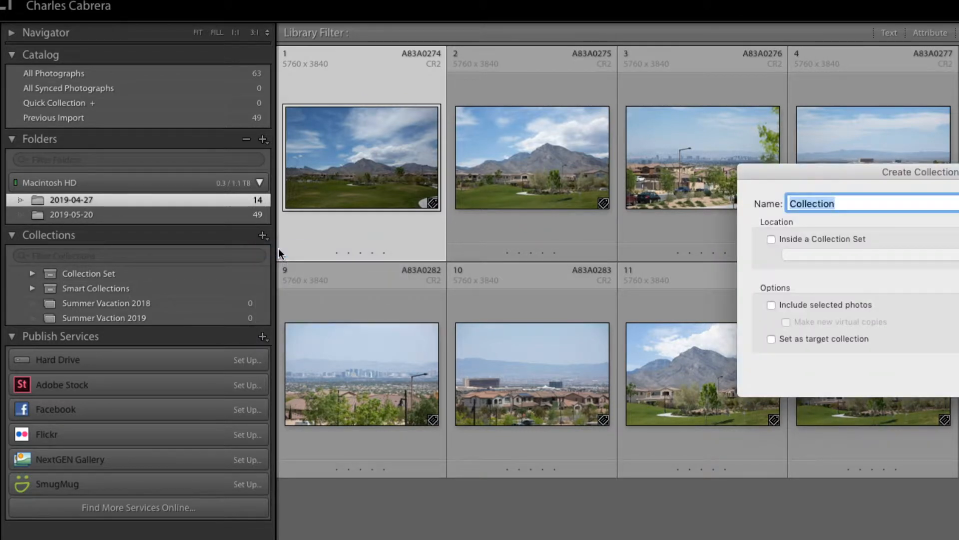
drag(814, 170, 410, 203)
double_click(468, 234)
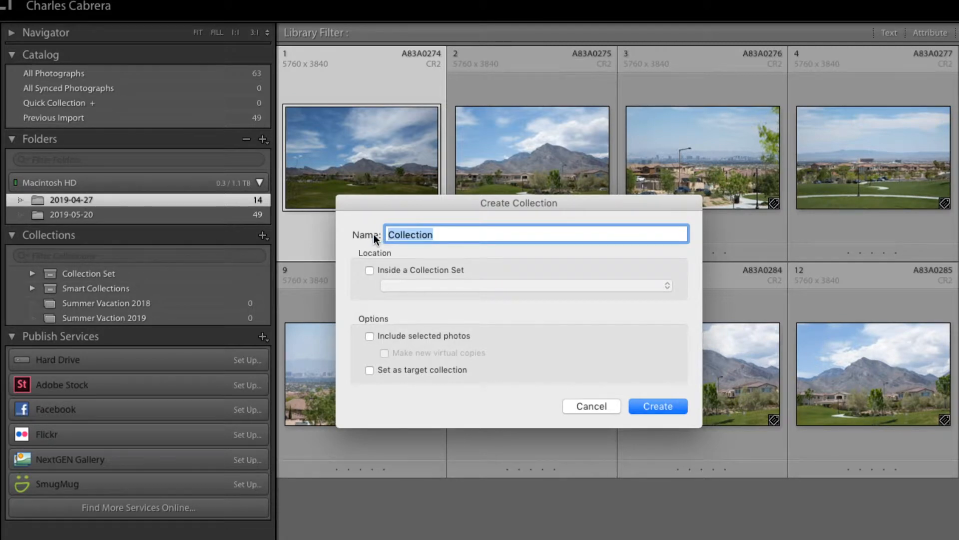
text(Parks)
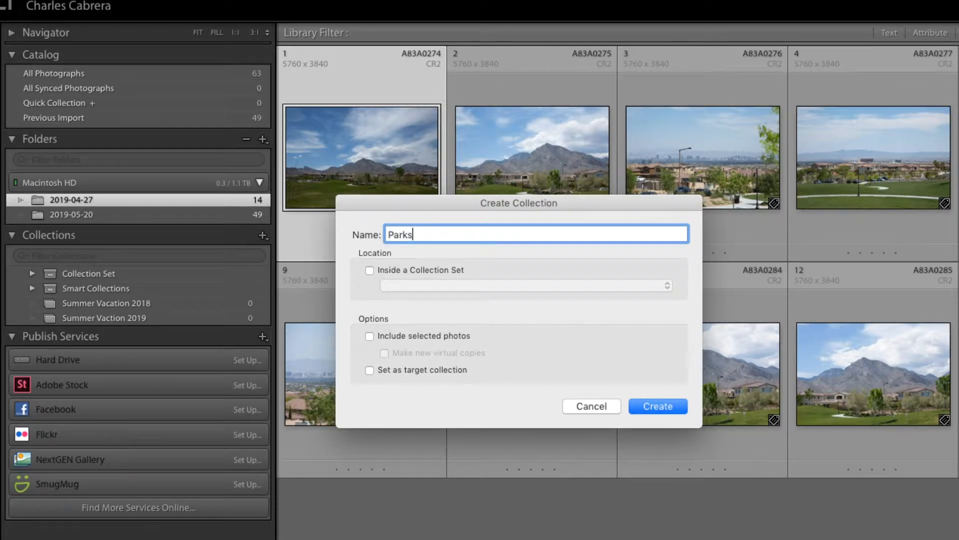
click(647, 407)
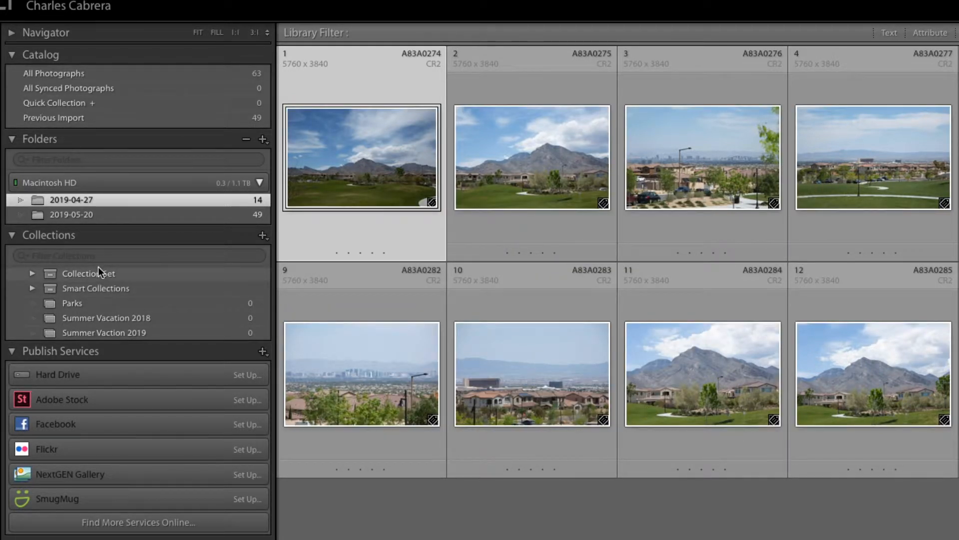
- Create another regular collection named Red Rock Canyon, outside any collection set and without the selected photos
click(264, 236)
click(289, 250)
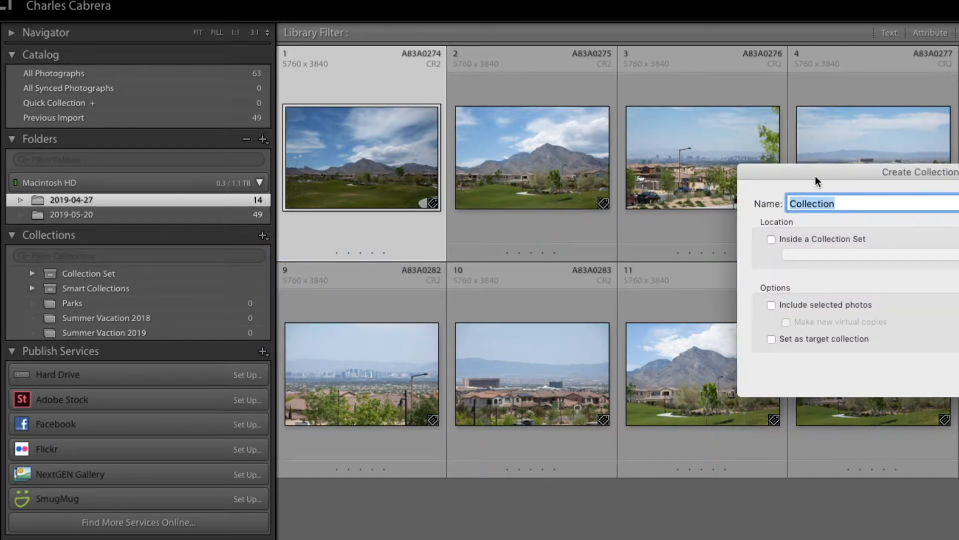
drag(811, 165, 433, 206)
double_click(464, 246)
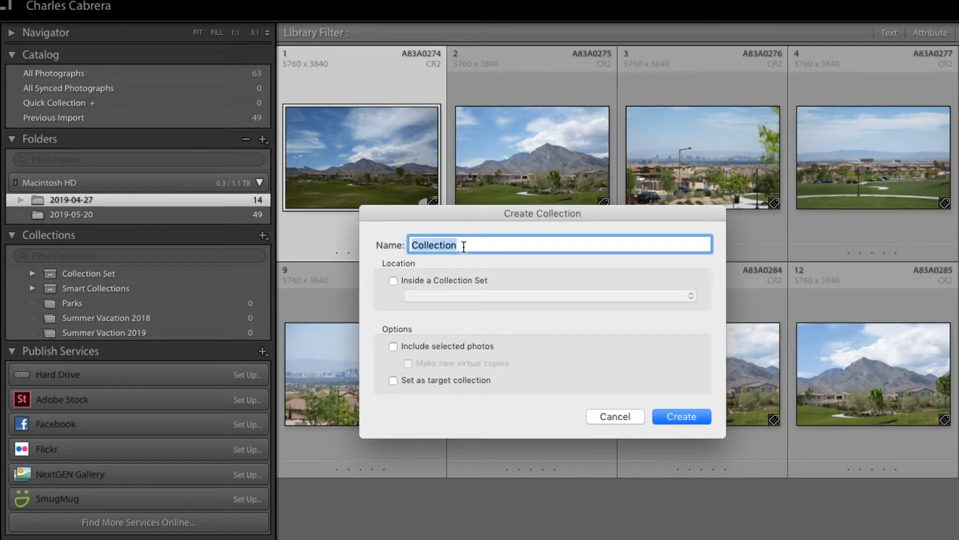
text(Re)
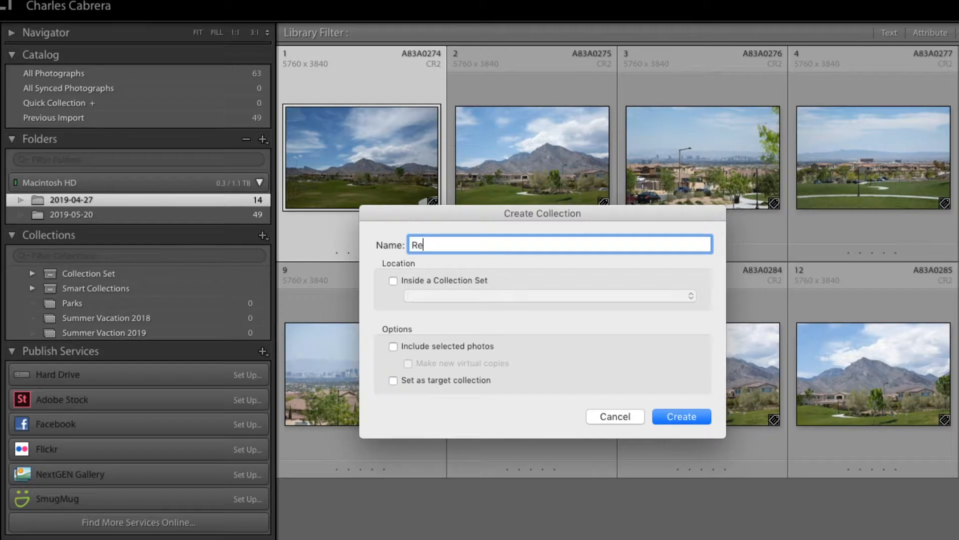
text(d Rock Canyon)
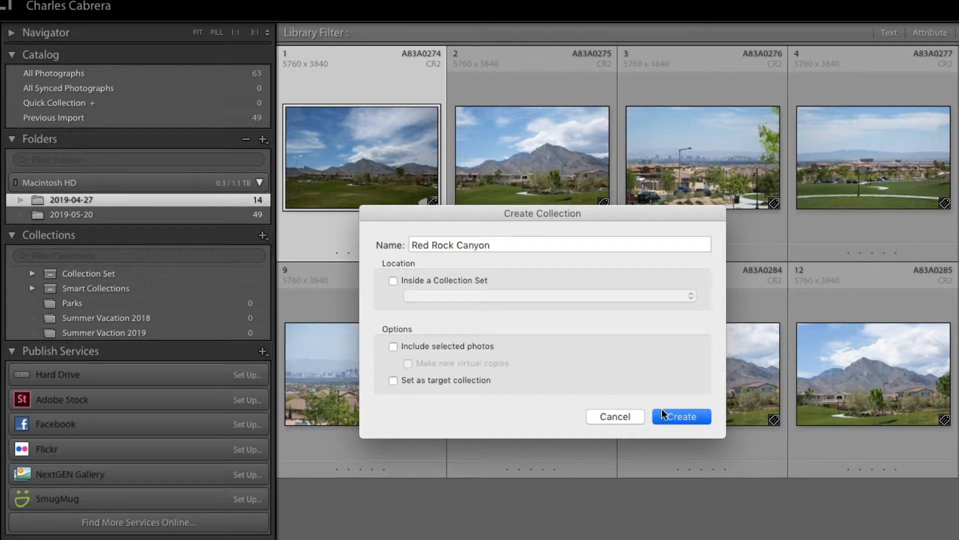
click(662, 409)
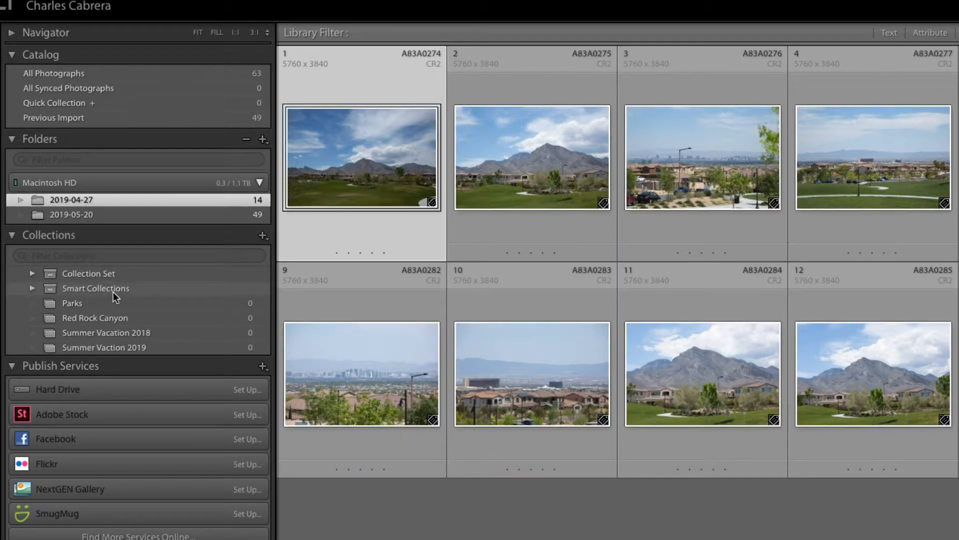
click(13, 234)
click(13, 233)
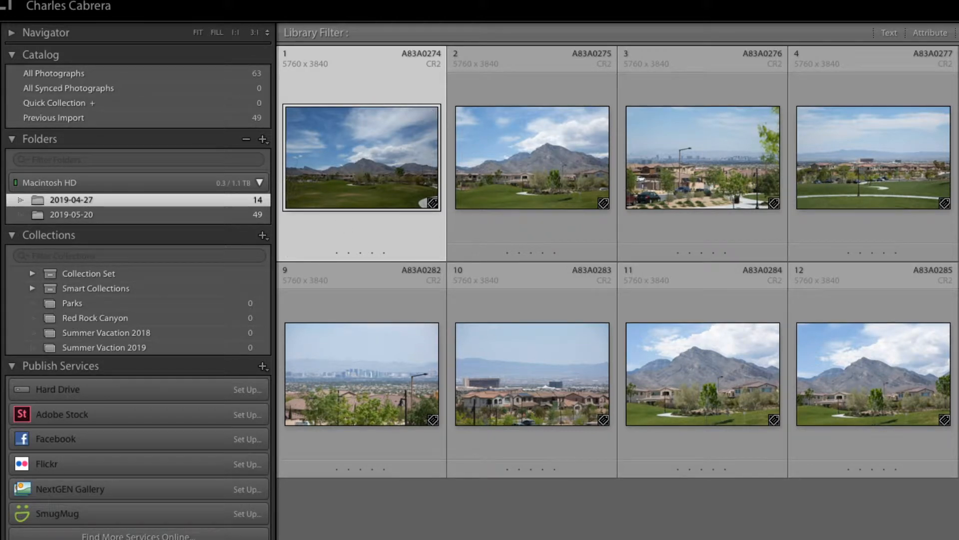
- Add all photos in the 2019-04-27 folder to the Parks collection
key(super+a)
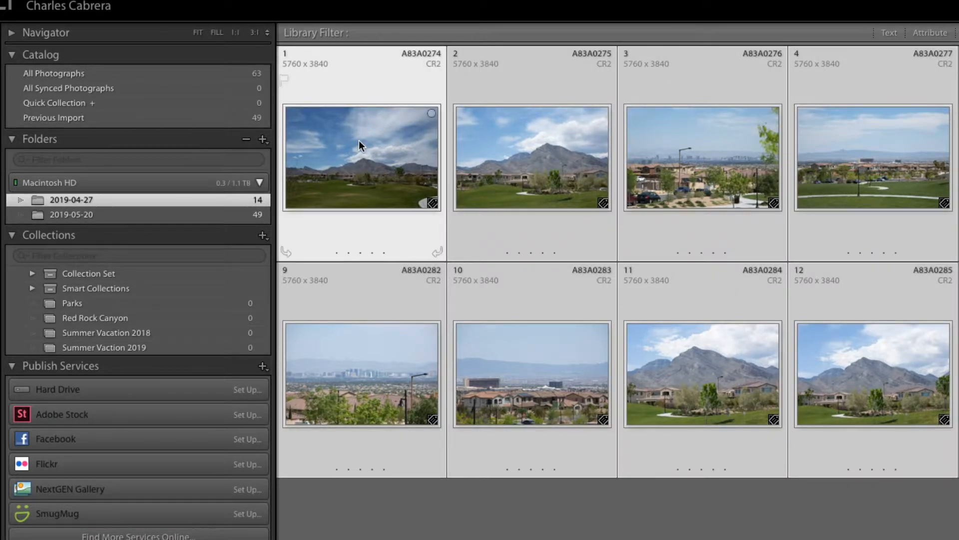
drag(360, 146, 161, 302)
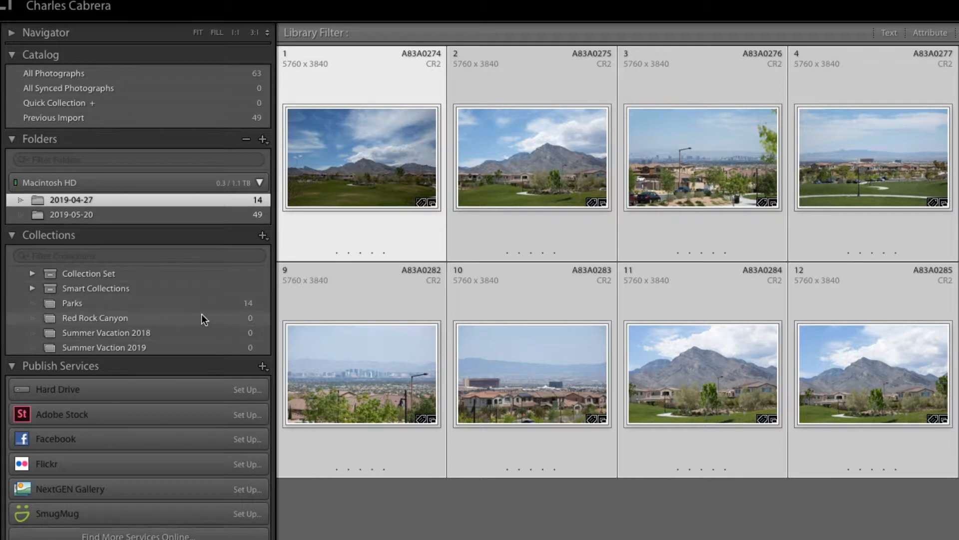
- Add all photos in the 2019-05-20 folder to the Red Rock Canyon collection
click(127, 213)
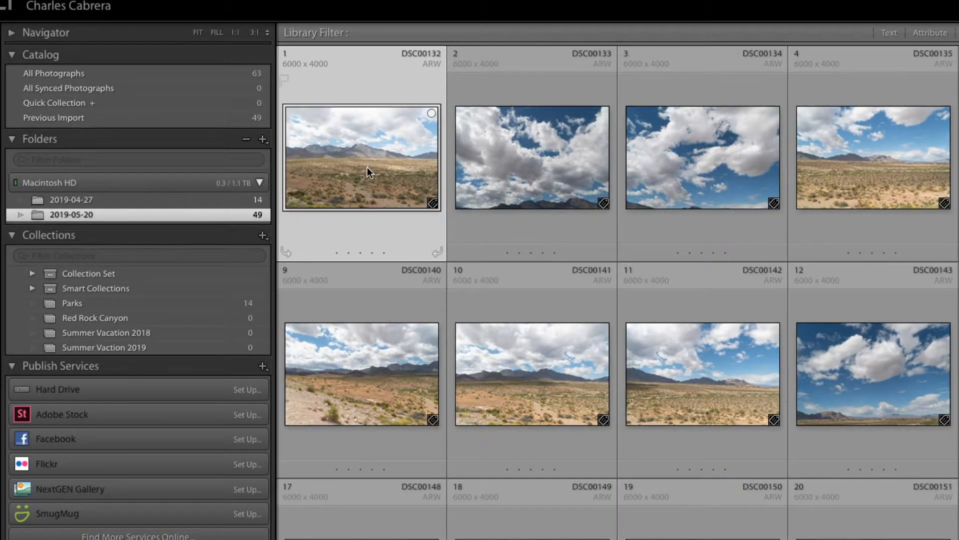
scroll(367, 167, down, 15)
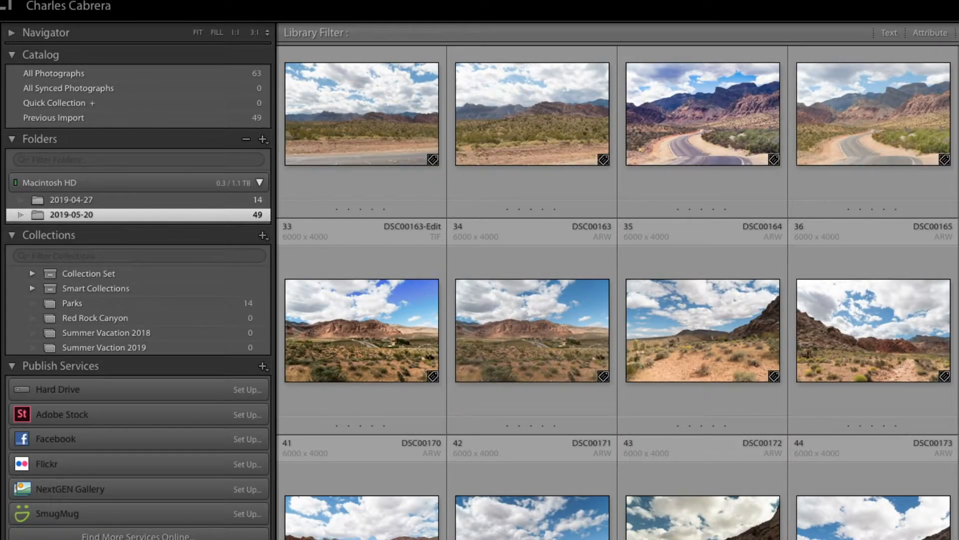
key(super+a)
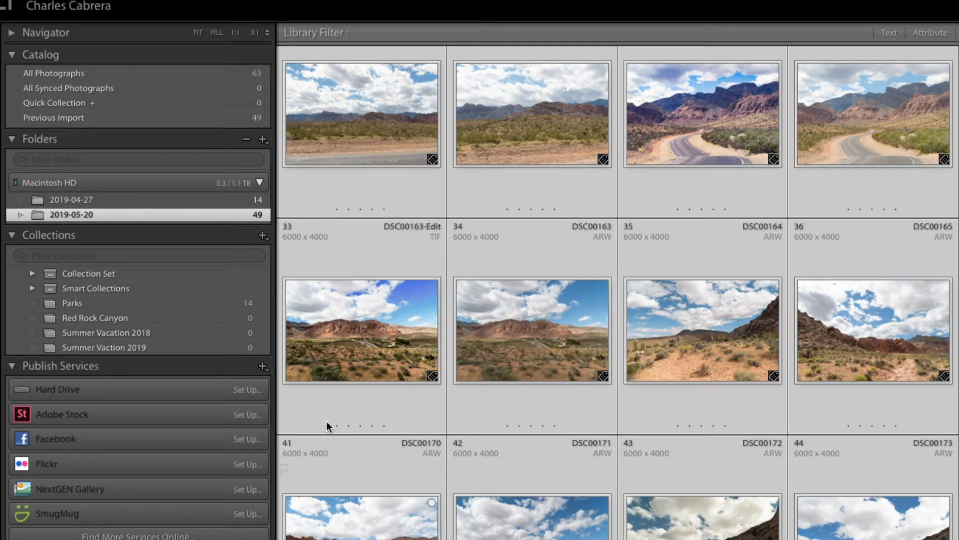
drag(362, 97, 148, 318)
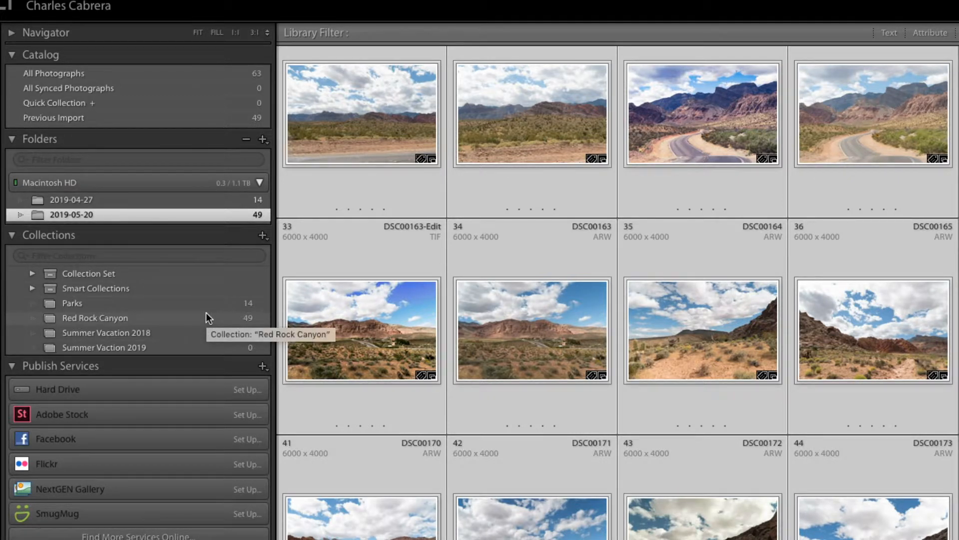
- Remove photo A83A0274 from the Parks collection
click(179, 306)
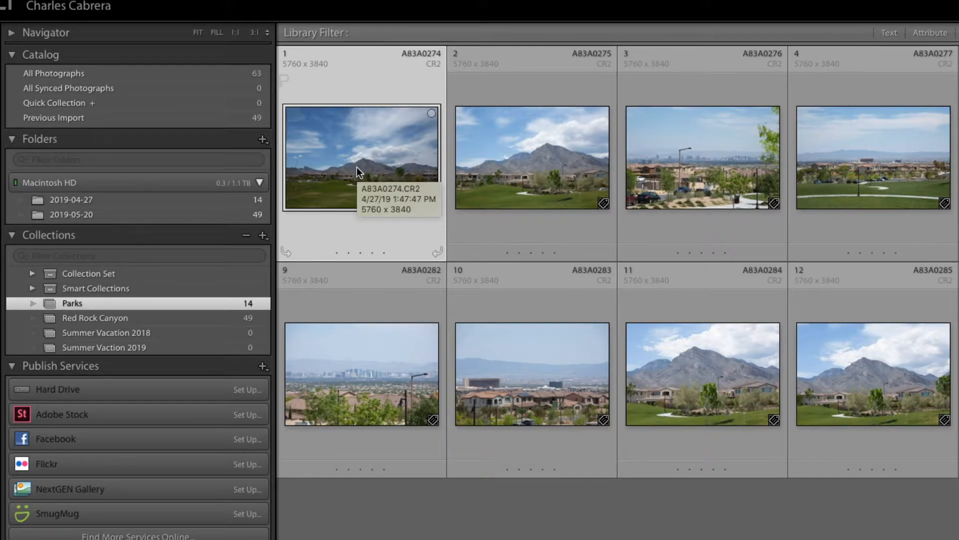
key(Delete)
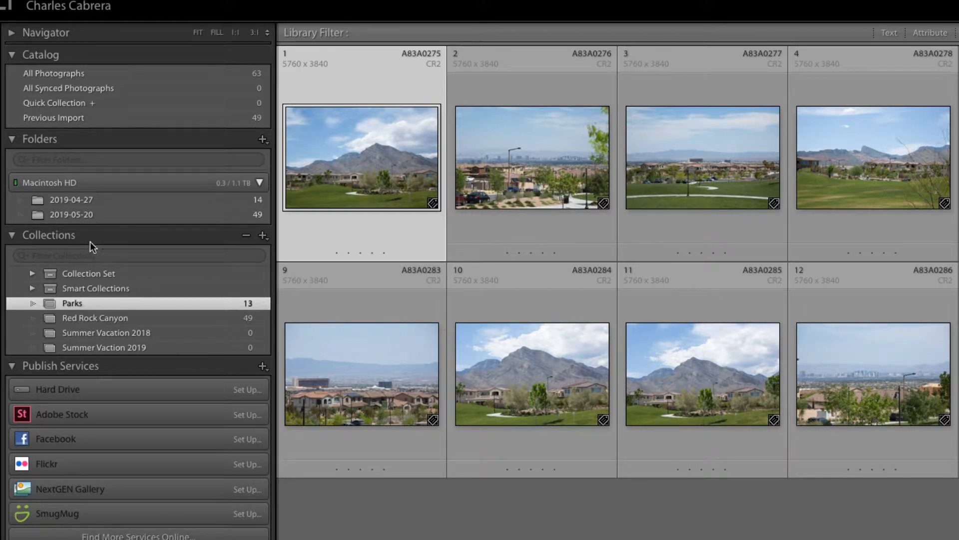
click(12, 235)
click(12, 236)
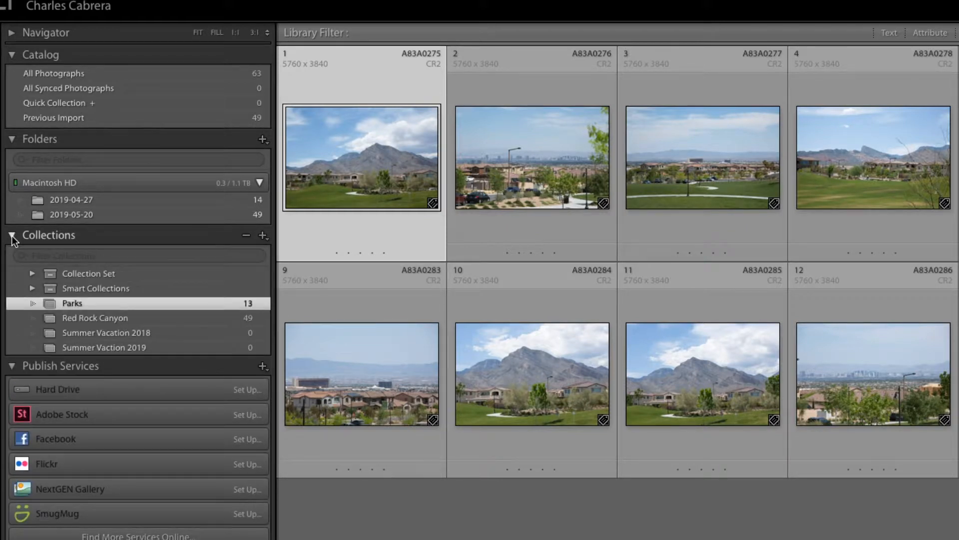
- Create a top-level collection set named Nevada
click(263, 236)
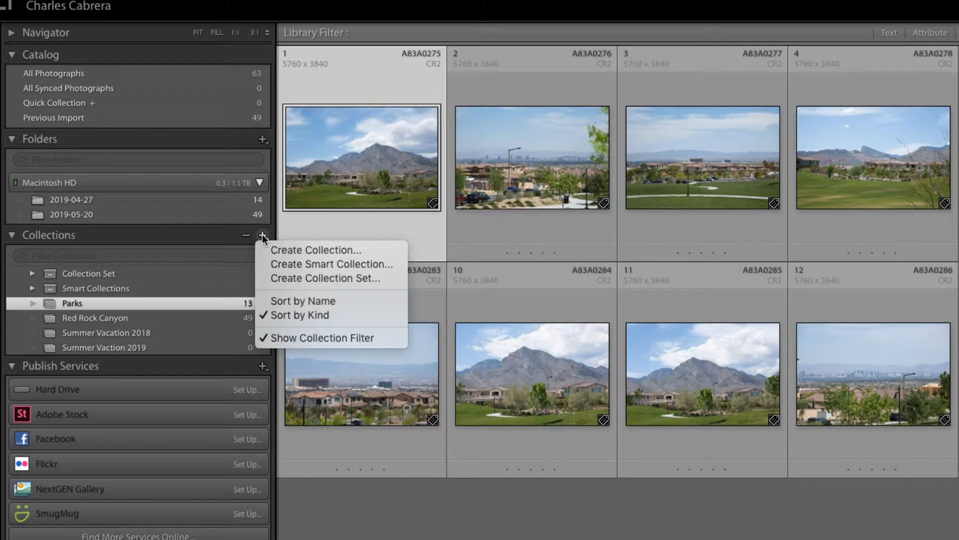
click(294, 278)
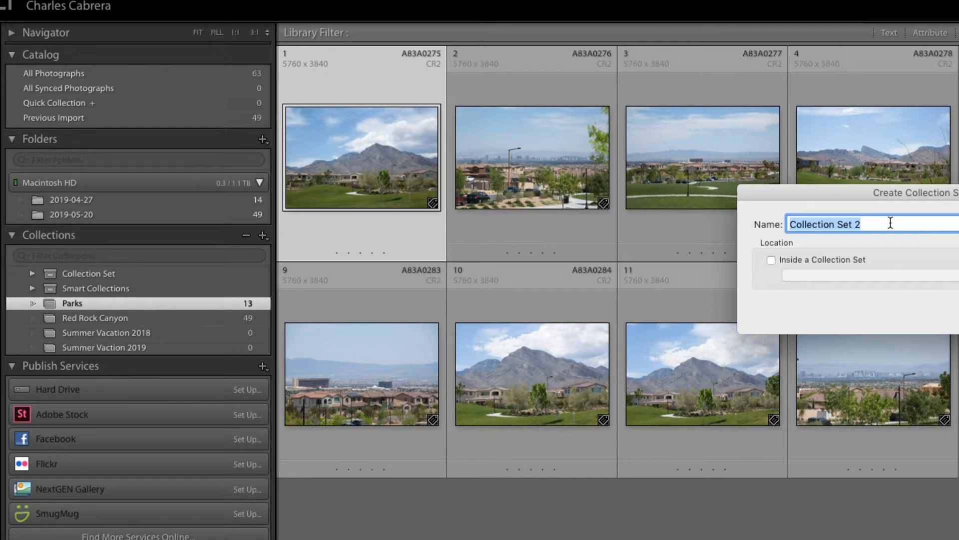
text(Nev)
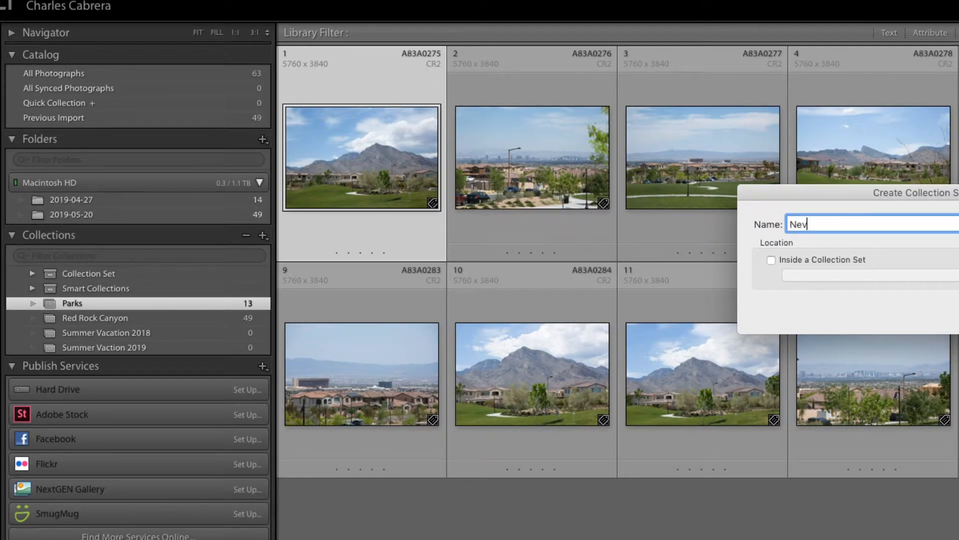
text(ada)
drag(883, 188, 616, 229)
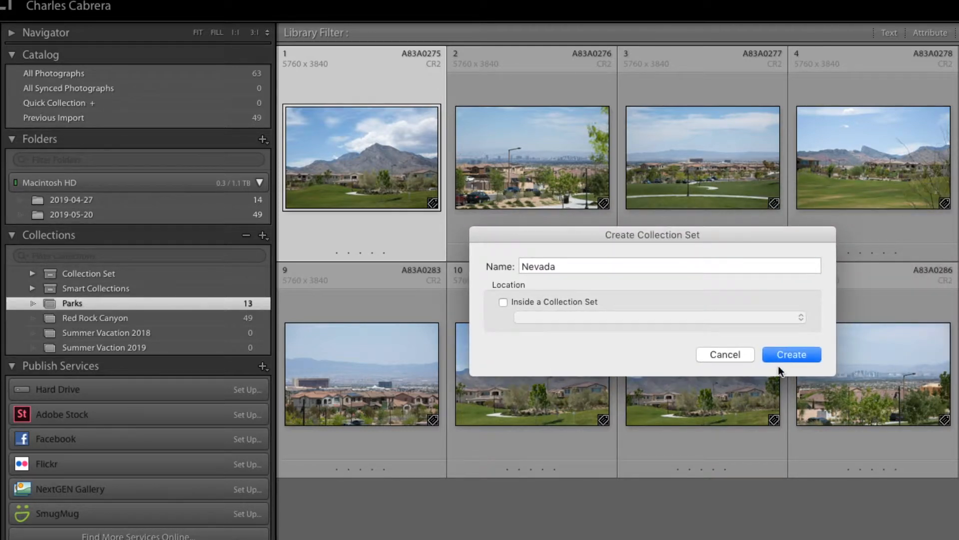
click(777, 352)
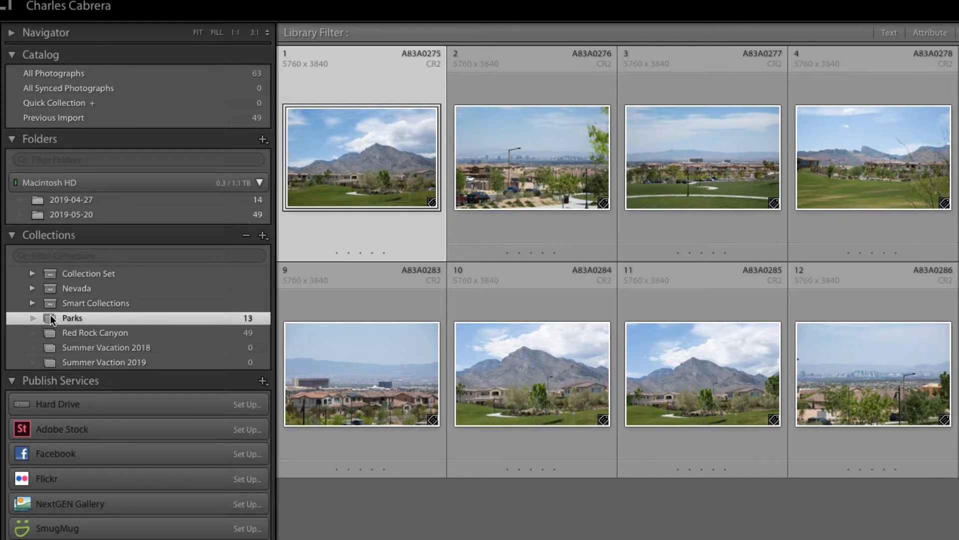
- Move the Parks and Red Rock Canyon collections into the Nevada collection set
drag(51, 320, 56, 285)
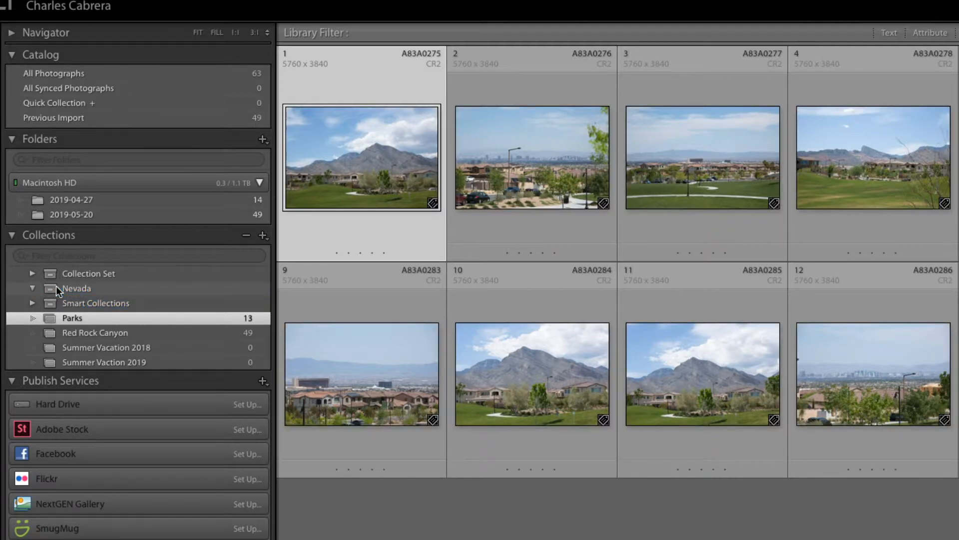
click(49, 333)
drag(50, 333, 63, 287)
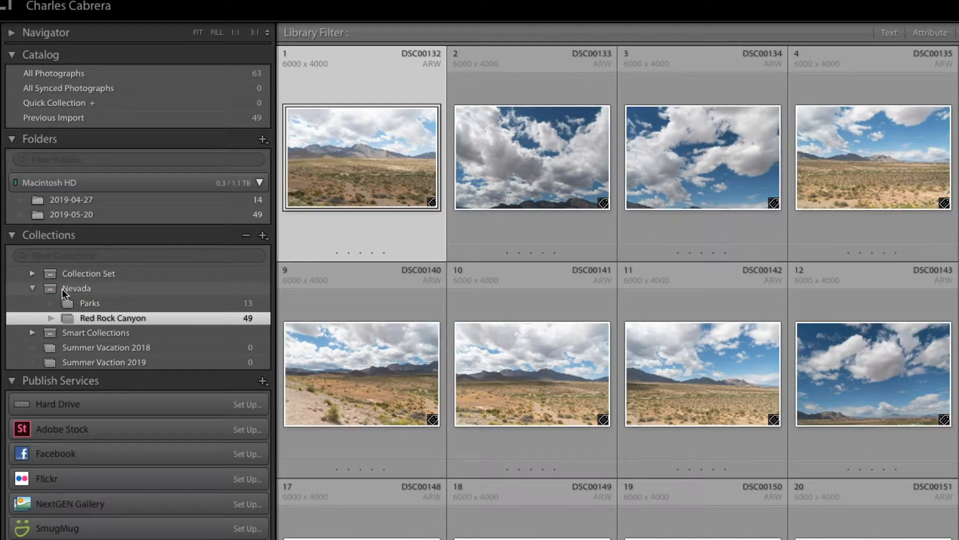
- Display the combined photos of the Nevada collection set and expand the set to show its collections
click(31, 285)
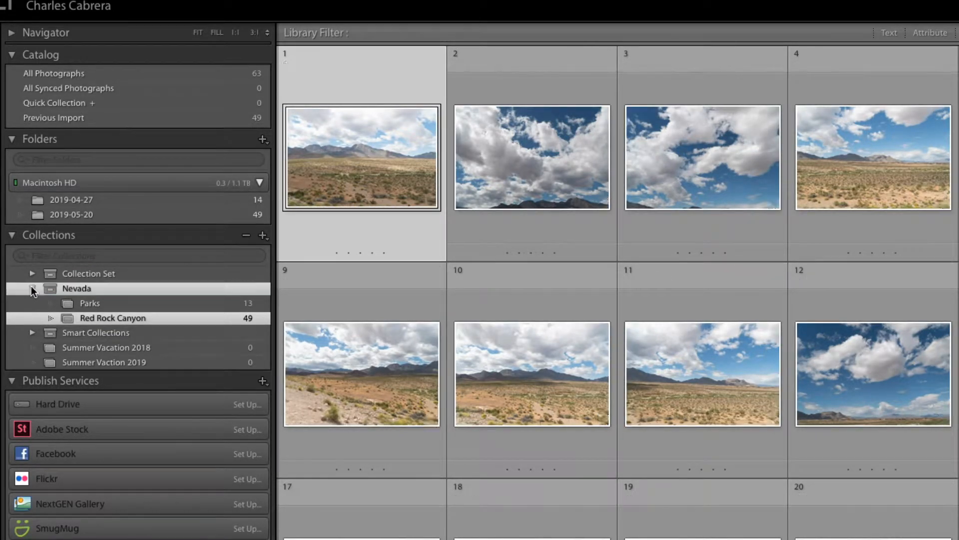
click(11, 235)
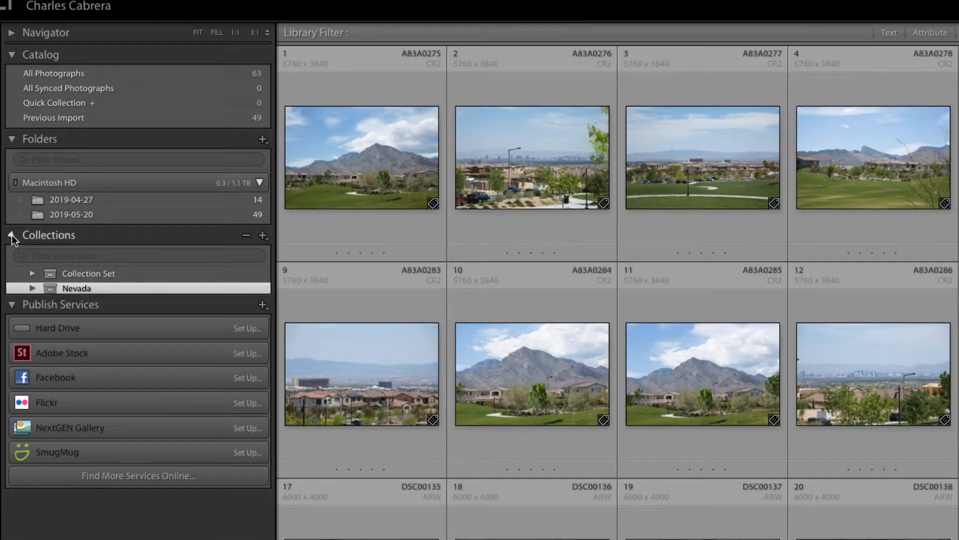
click(12, 235)
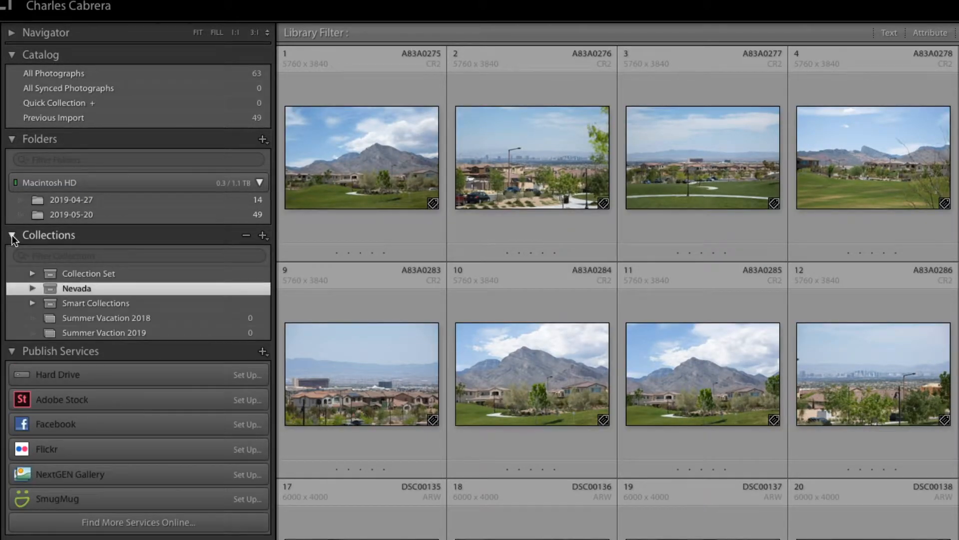
click(32, 288)
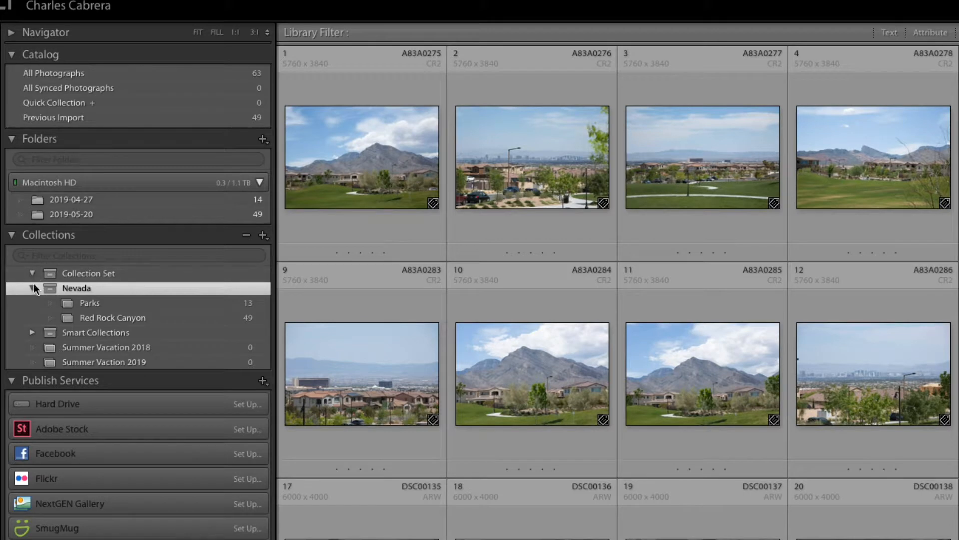
- Collapse the Nevada collection set and briefly fold and unfold the whole Collections list
click(31, 286)
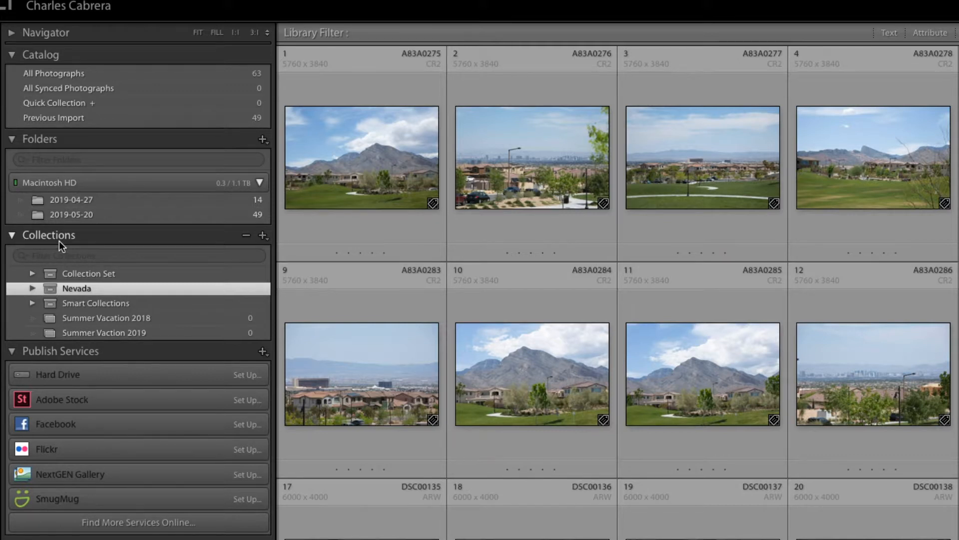
click(10, 231)
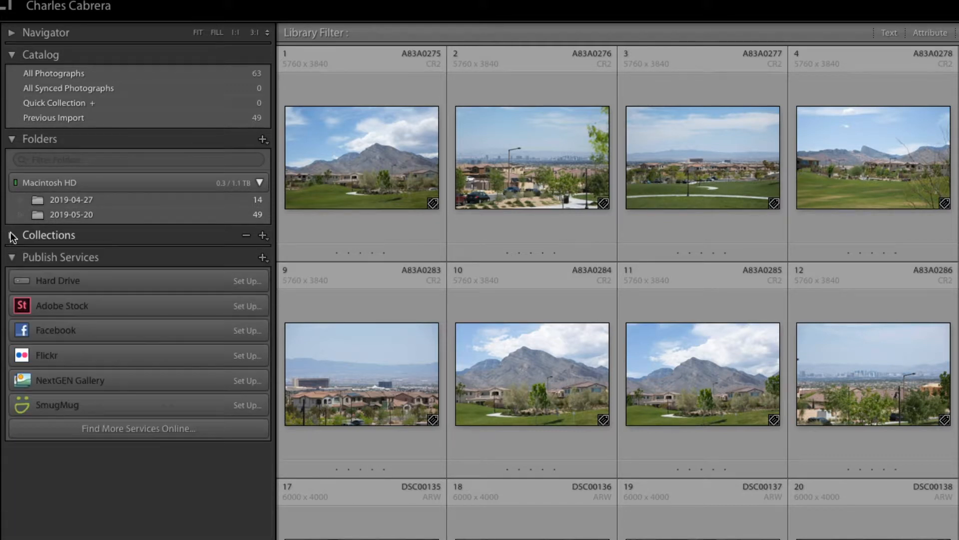
click(10, 233)
- Search the collections for "Parks" and open the matching Parks collection inside the Nevada set
click(45, 256)
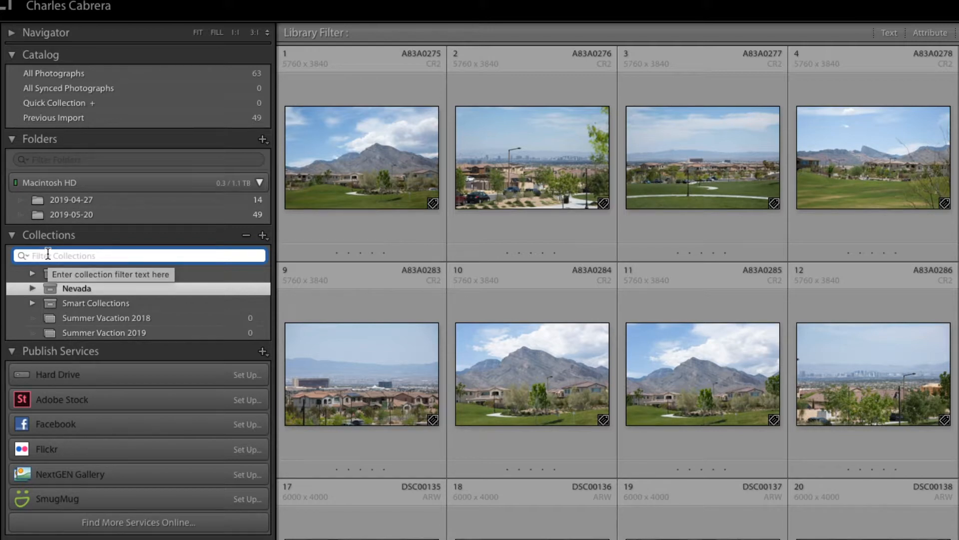
text(Parks)
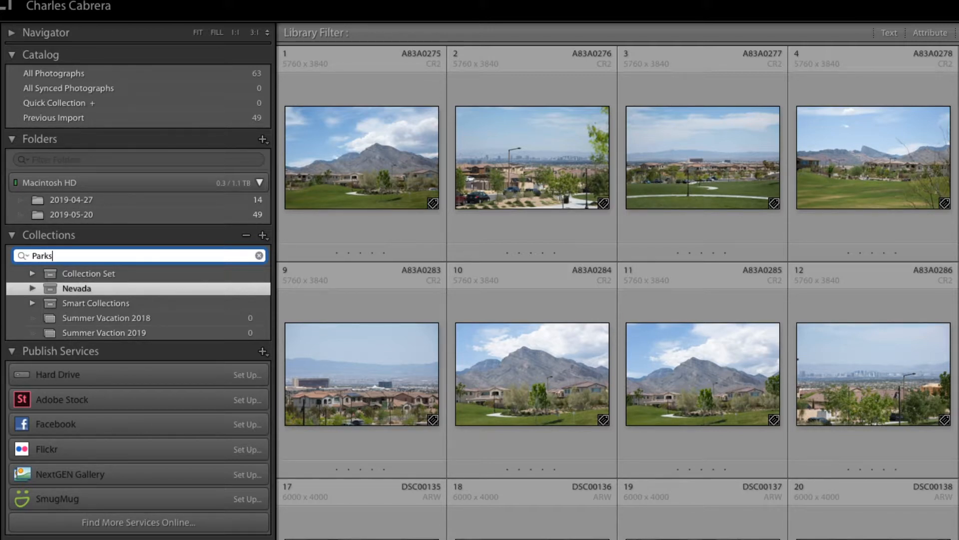
key(Return)
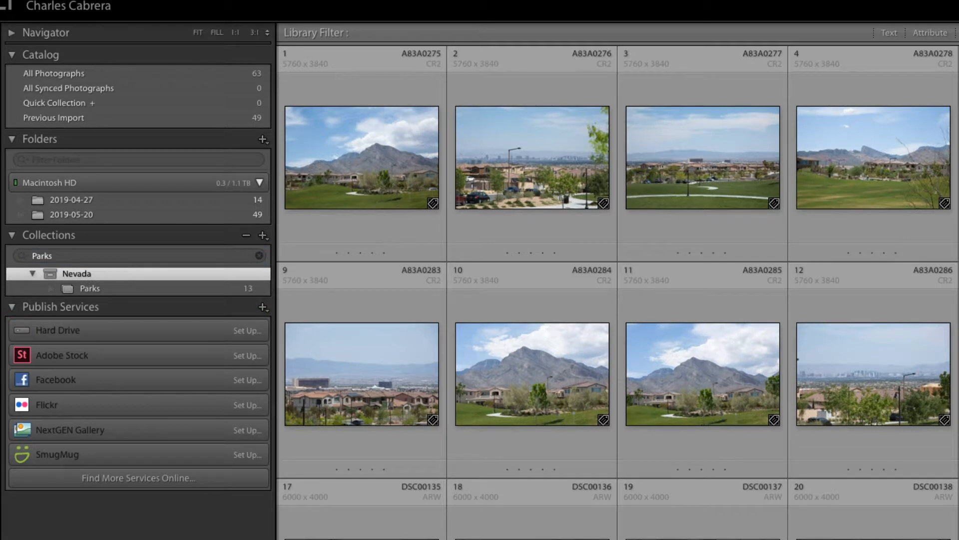
click(90, 289)
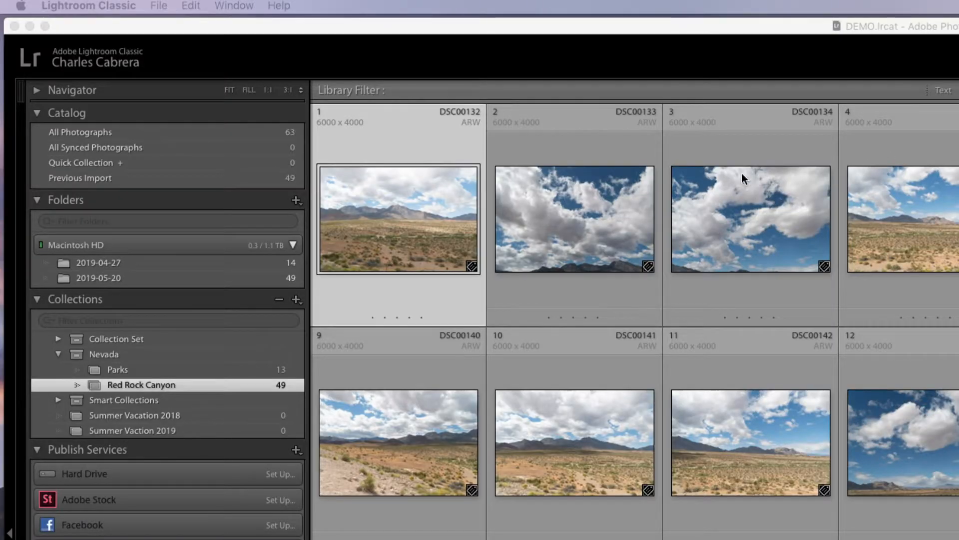
- Check the view option that shows or hides the toolbar for the Red Rock Canyon photo grid
click(371, 51)
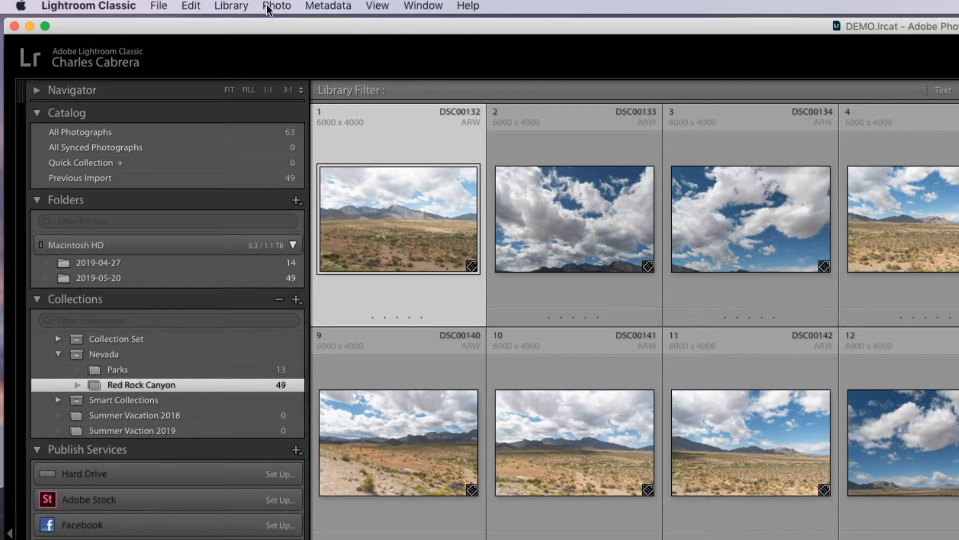
click(372, 5)
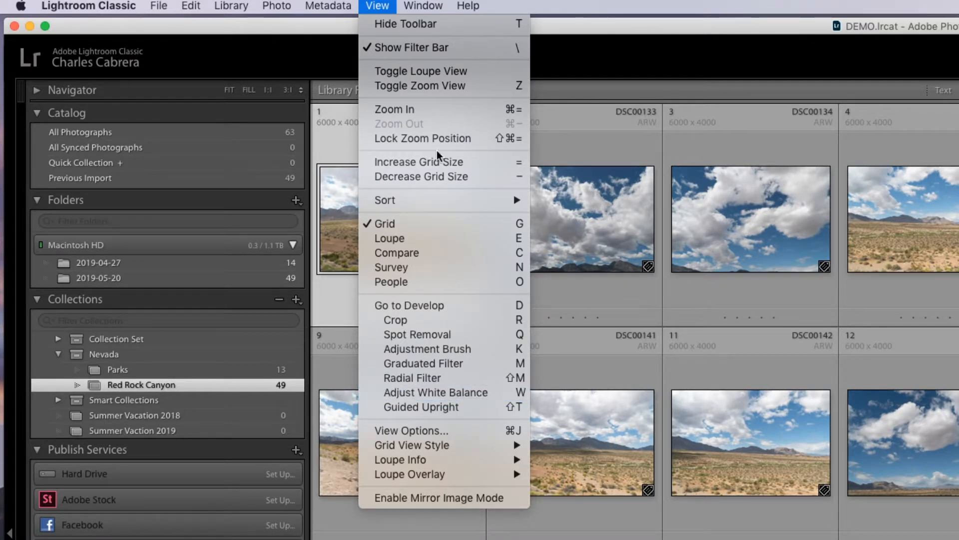
click(398, 25)
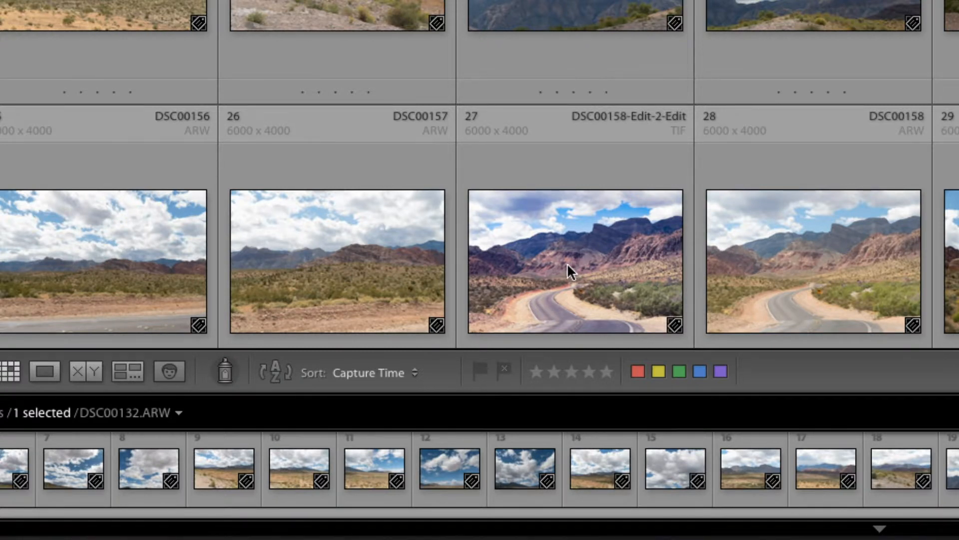
- Flag photos DSC00132 and DSC00150 in the Red Rock Canyon collection as picks
scroll(568, 262, down, 1)
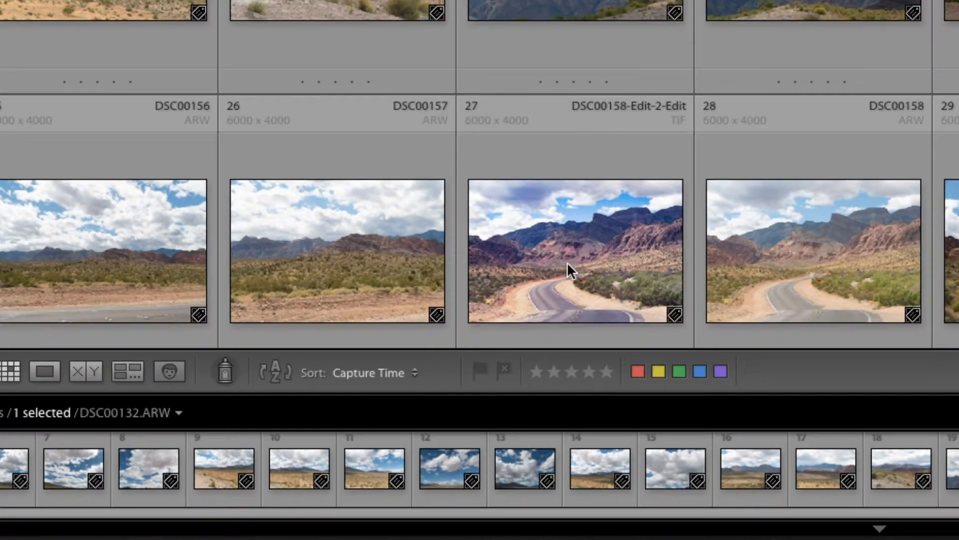
click(481, 368)
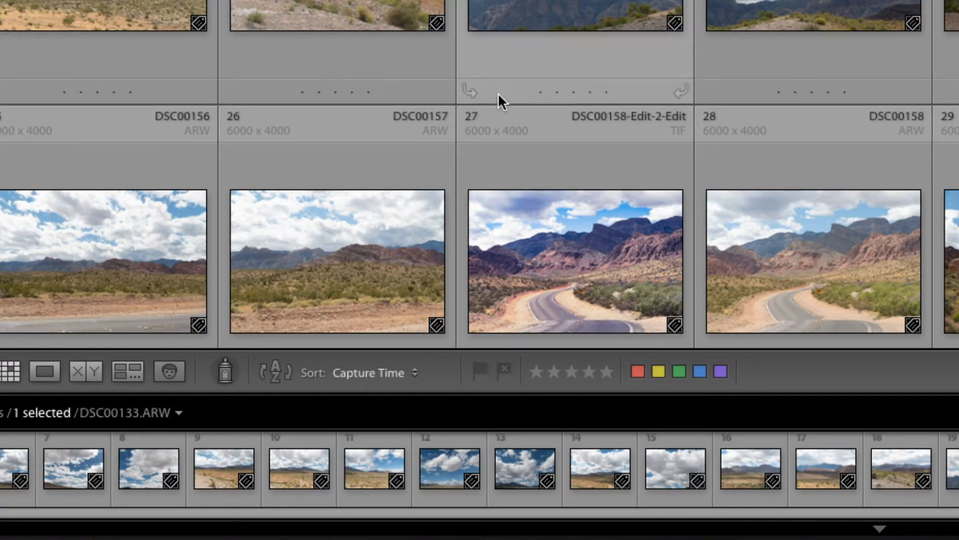
click(575, 10)
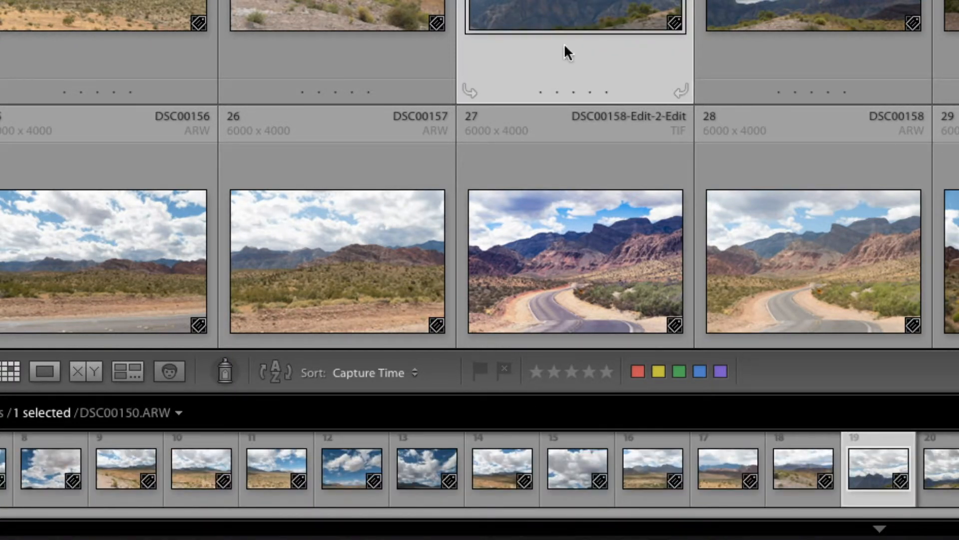
click(478, 369)
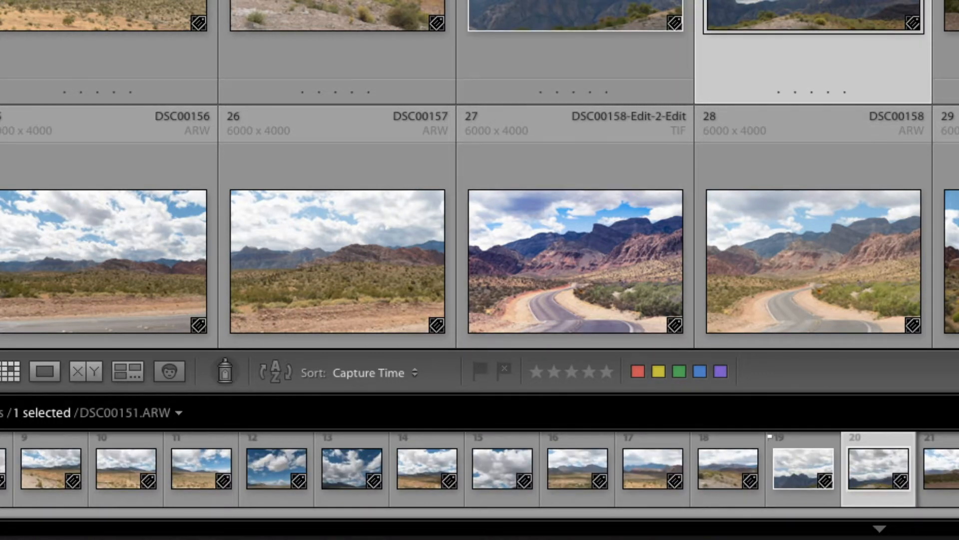
- Flag photos DSC00143 and DSC00145 as picks, skipping DSC00144 and DSC00146
key(Up)
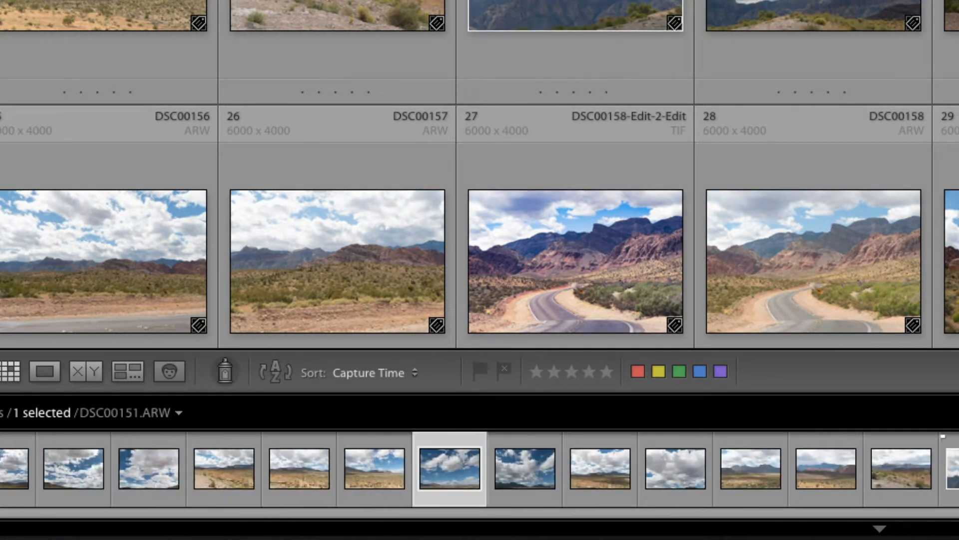
click(483, 367)
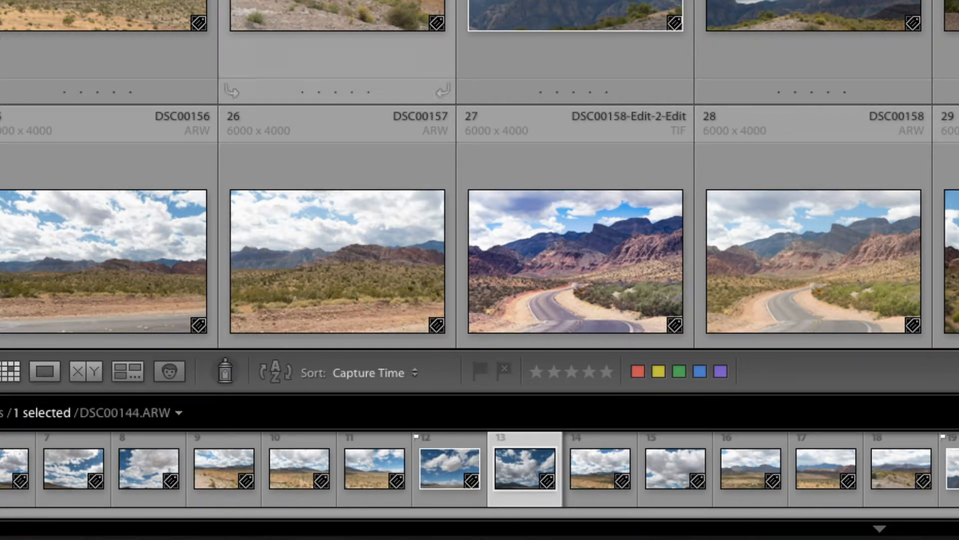
key(Right)
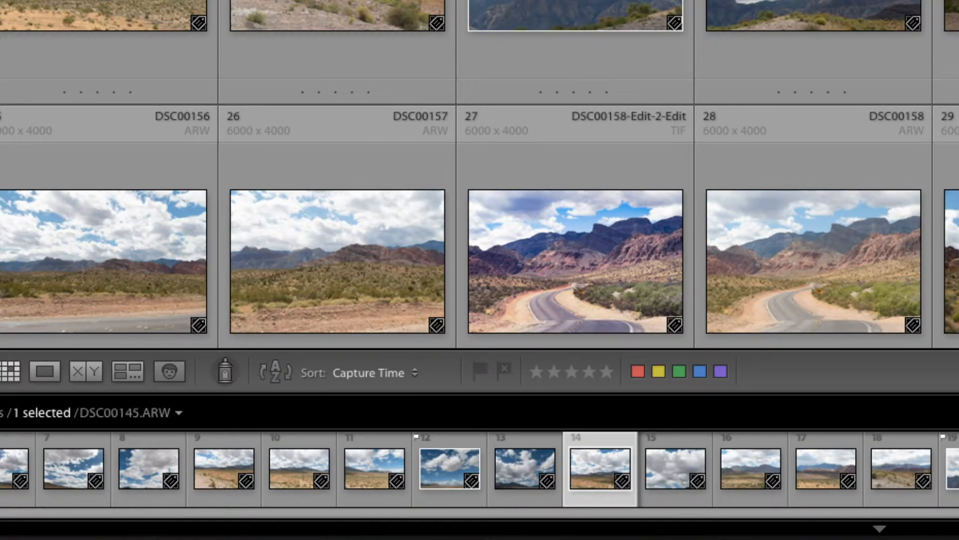
key(shift+p)
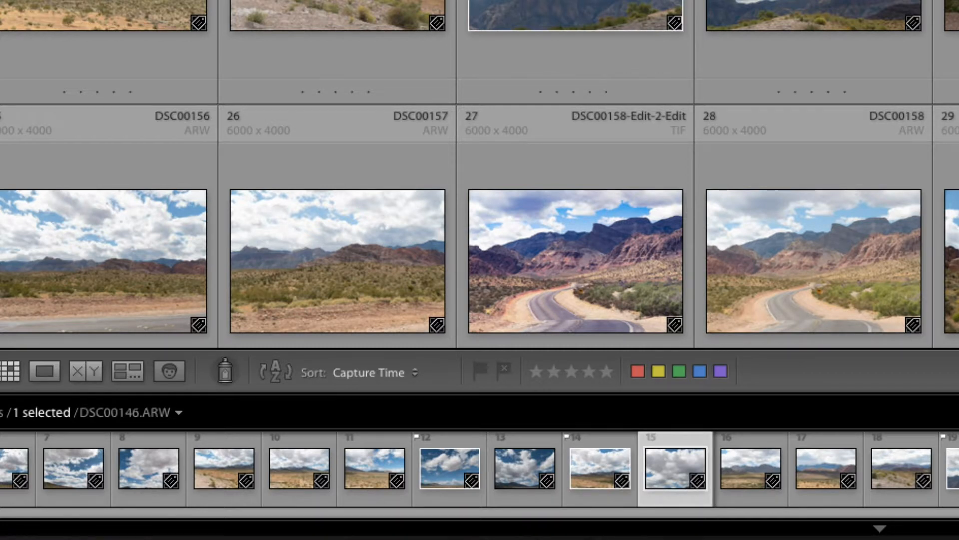
key(Right)
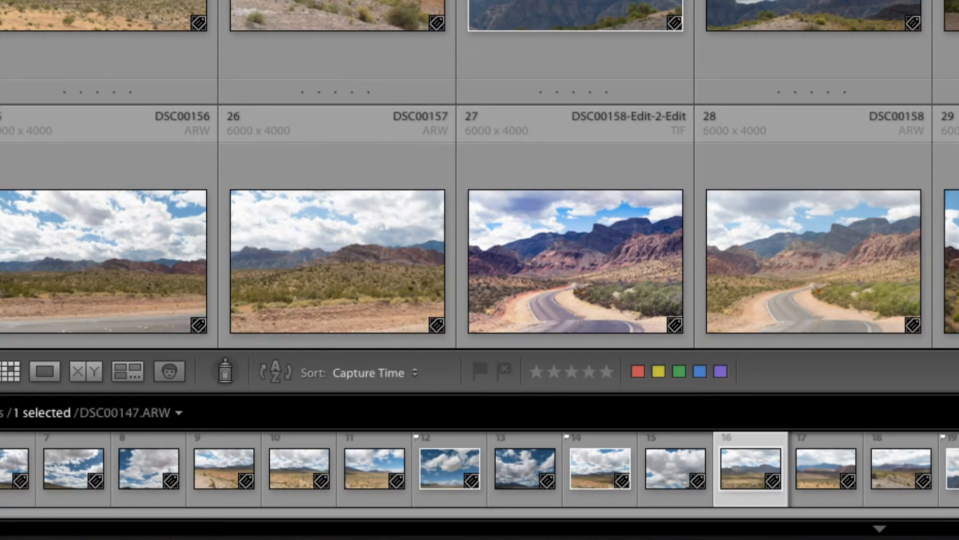
- Flag photos DSC00140, DSC00157 and DSC00151 as rejected
click(223, 468)
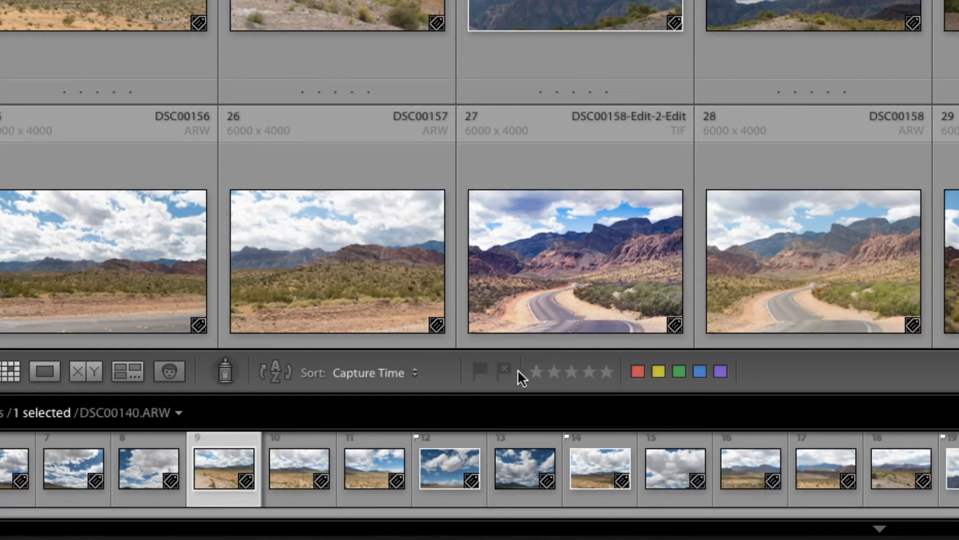
click(505, 369)
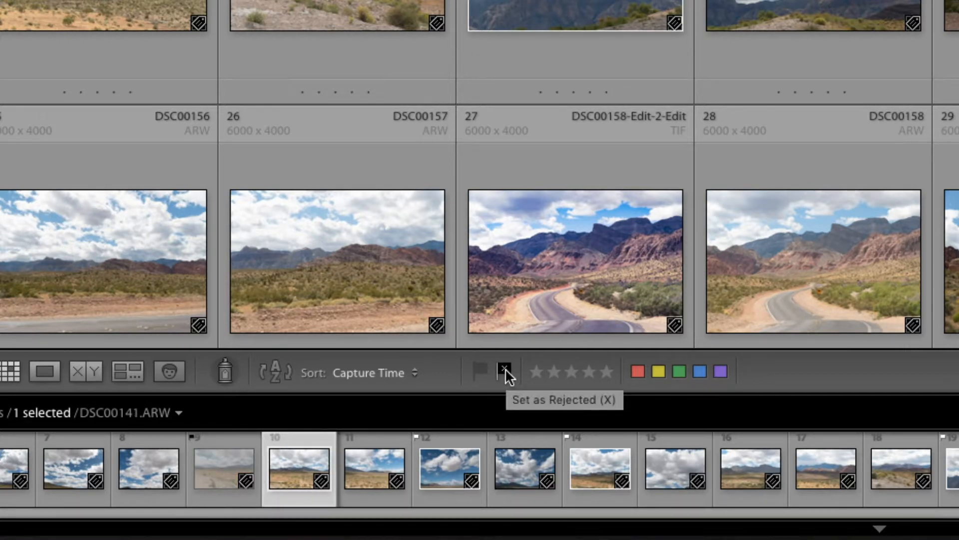
click(344, 239)
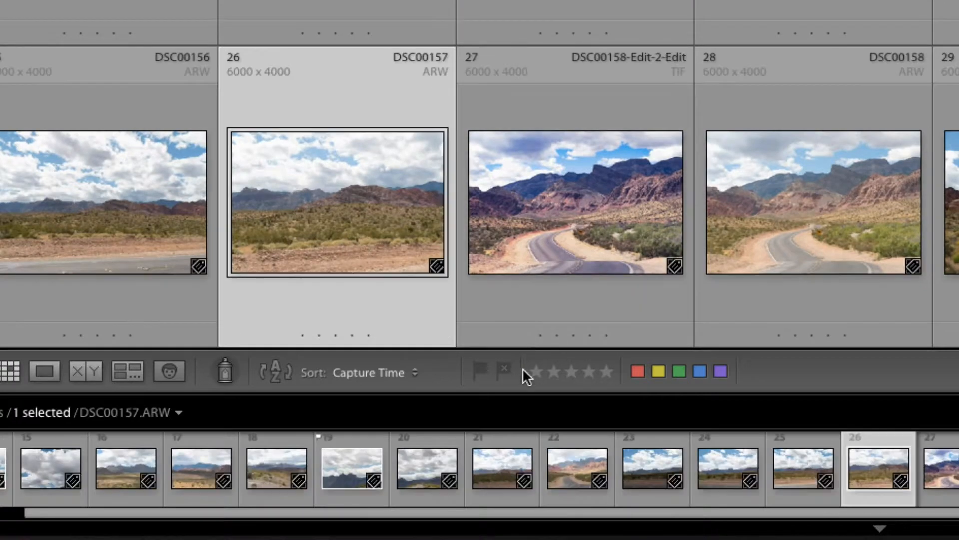
click(508, 370)
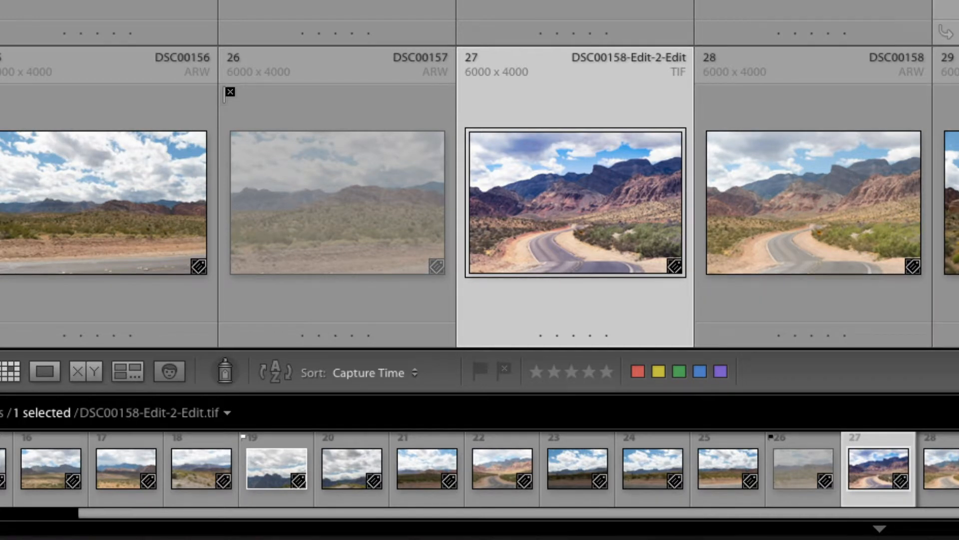
click(814, 9)
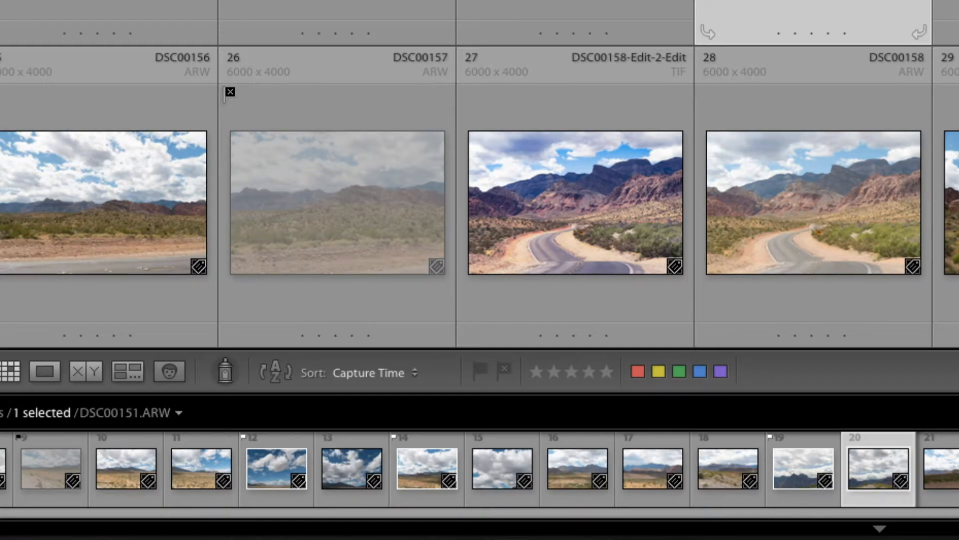
key(x)
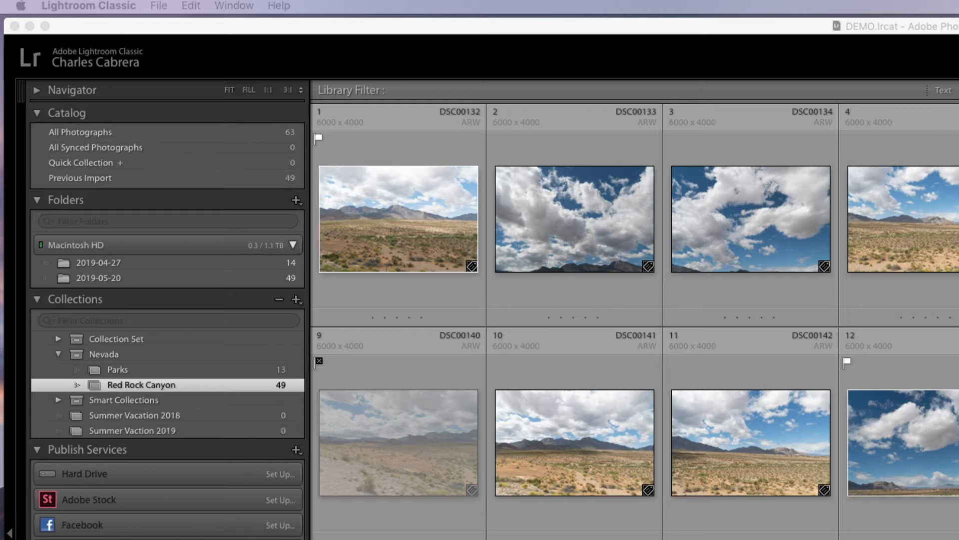
- Sort the photos of the Red Rock Canyon collection by Pick
click(483, 30)
click(376, 6)
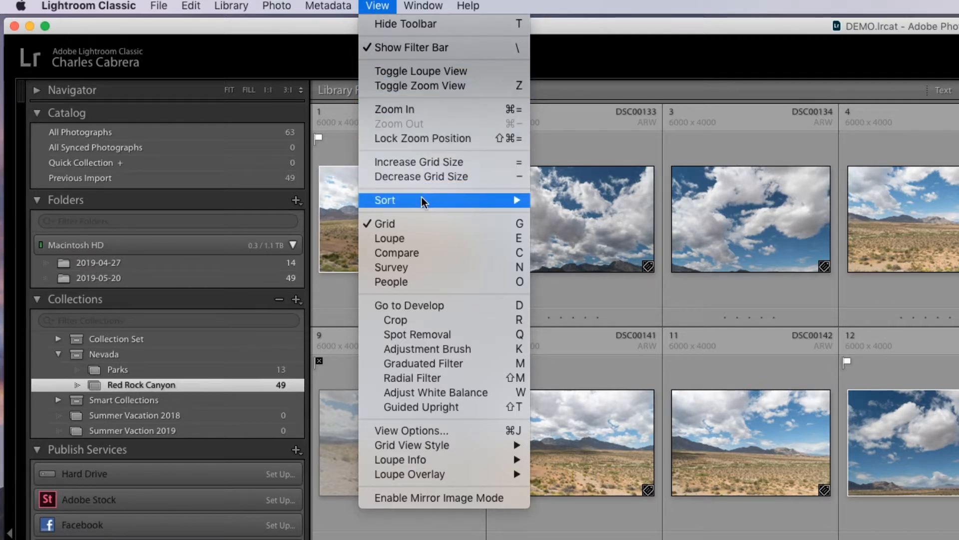
mouse_move(423, 200)
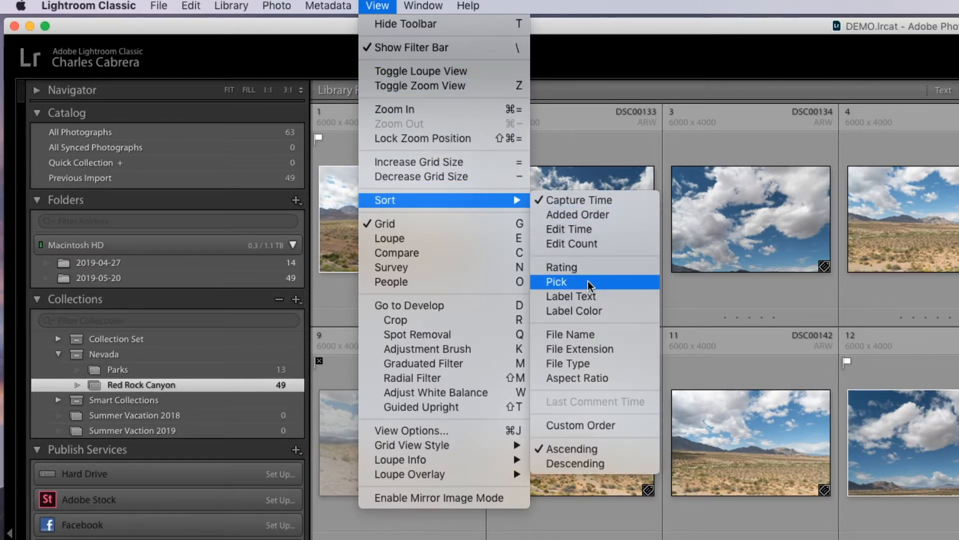
click(588, 280)
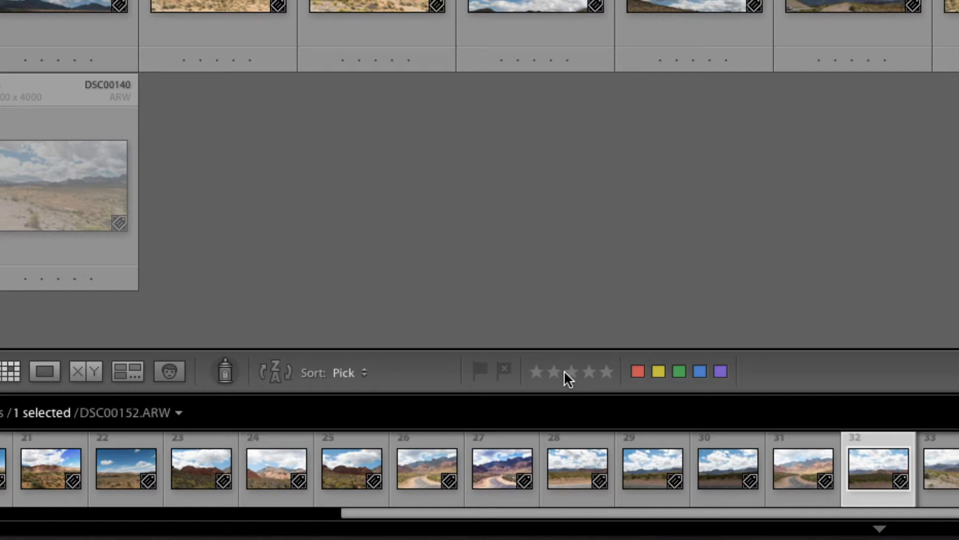
- Rate photos DSC00141 and DSC00152 with five stars each
click(734, 99)
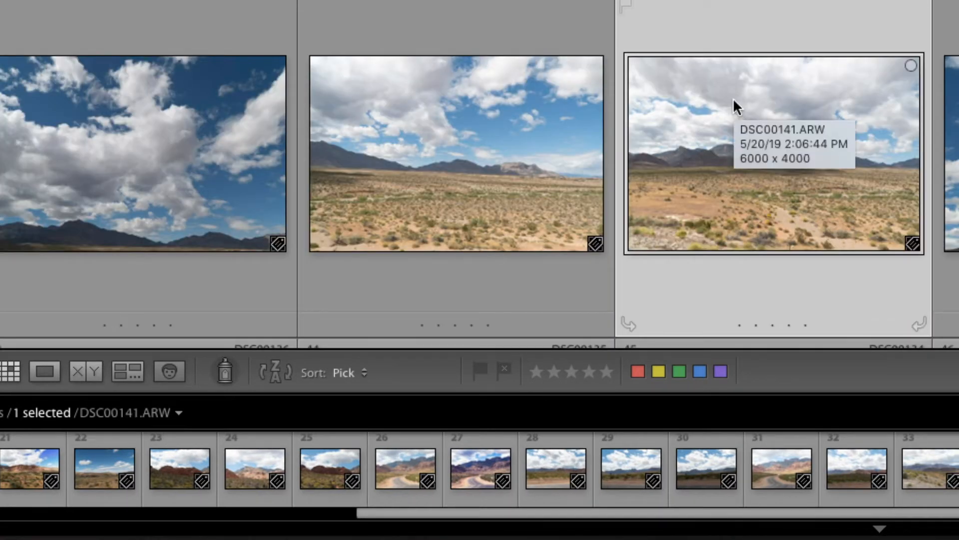
click(607, 371)
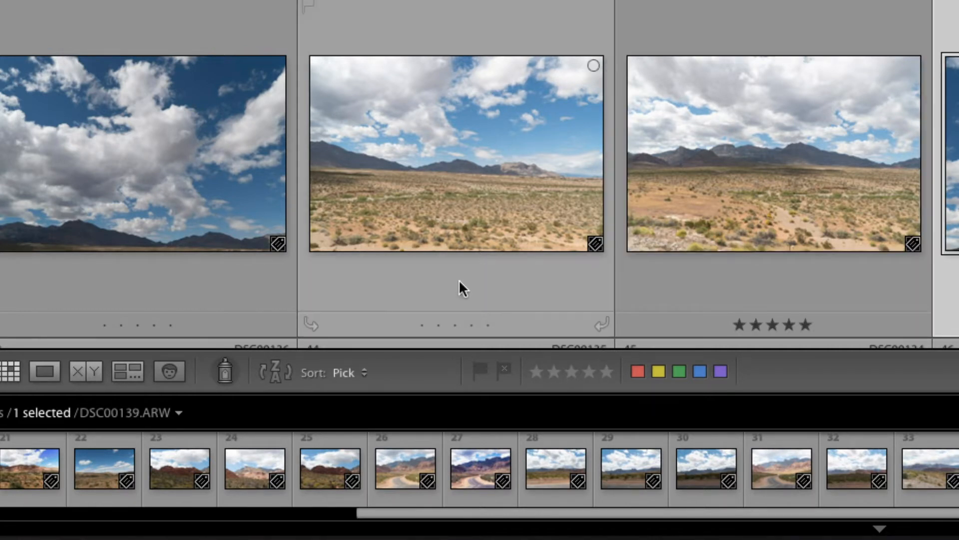
click(425, 1)
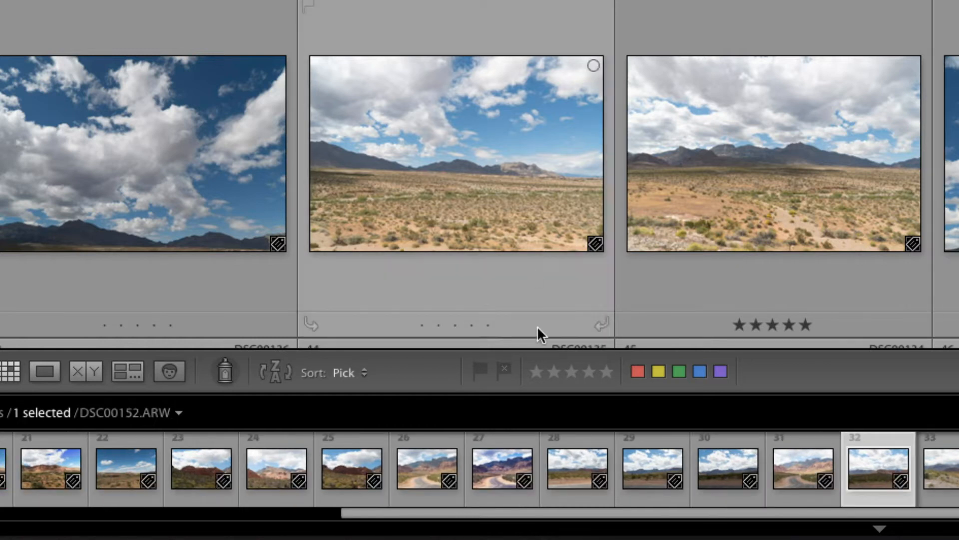
click(605, 373)
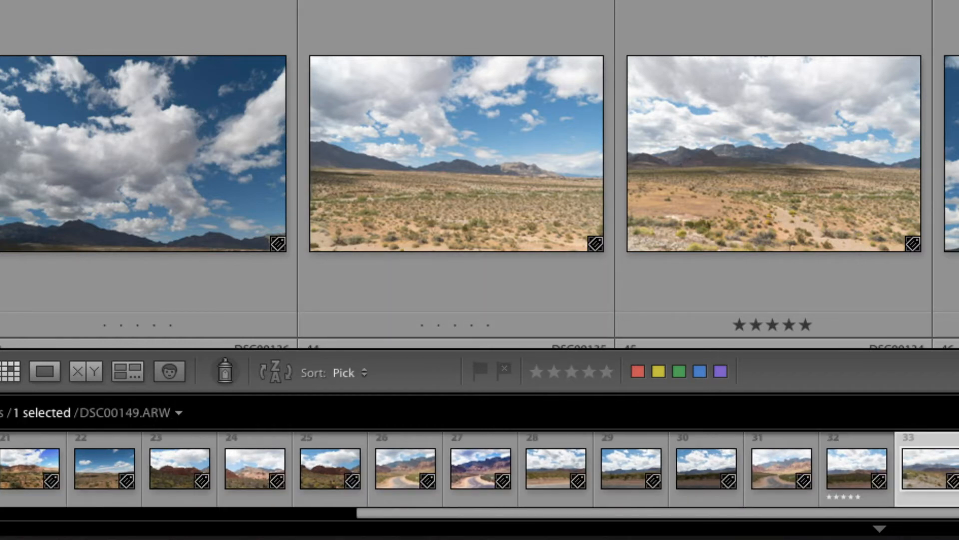
- Rate photo DSC00158-Edit-2-Edit with three stars and photo DSC00155 with two stars
click(629, 1)
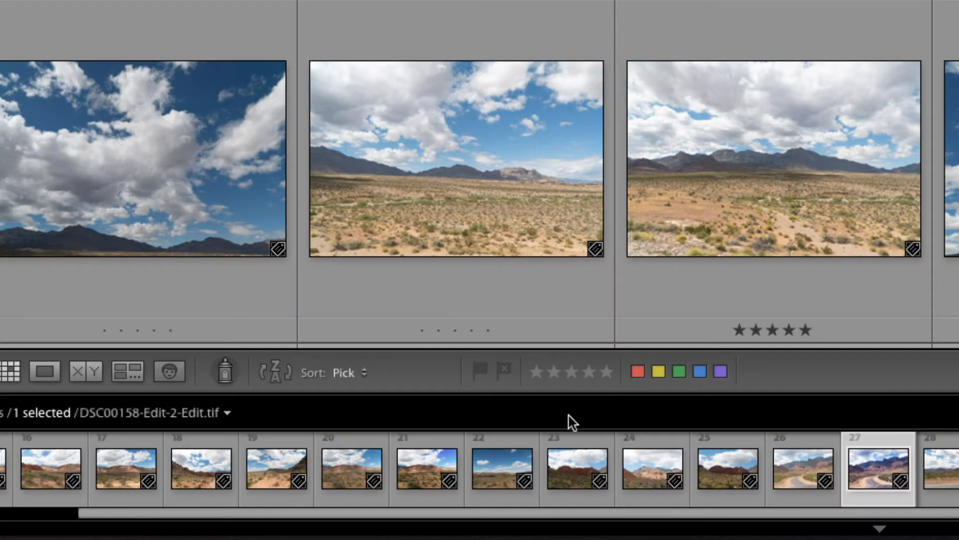
click(572, 372)
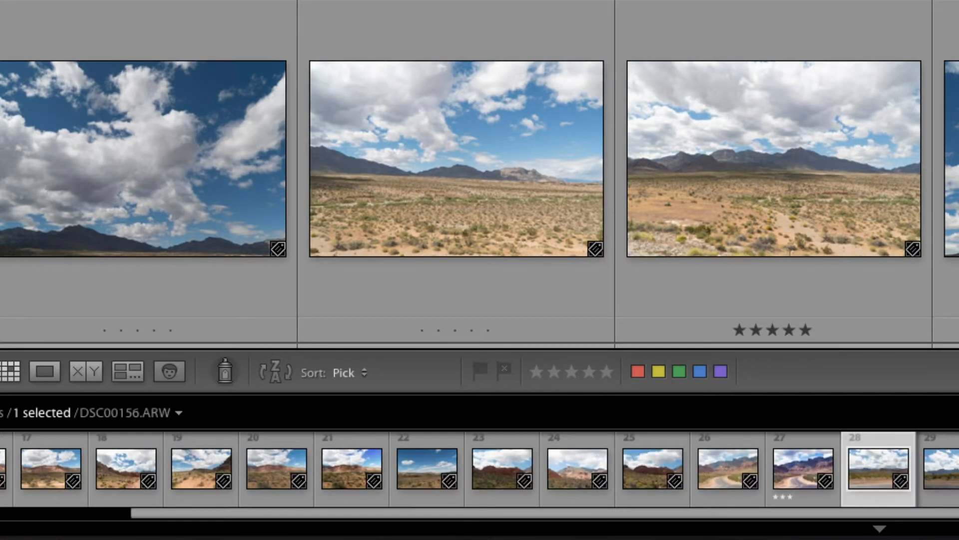
key(Right)
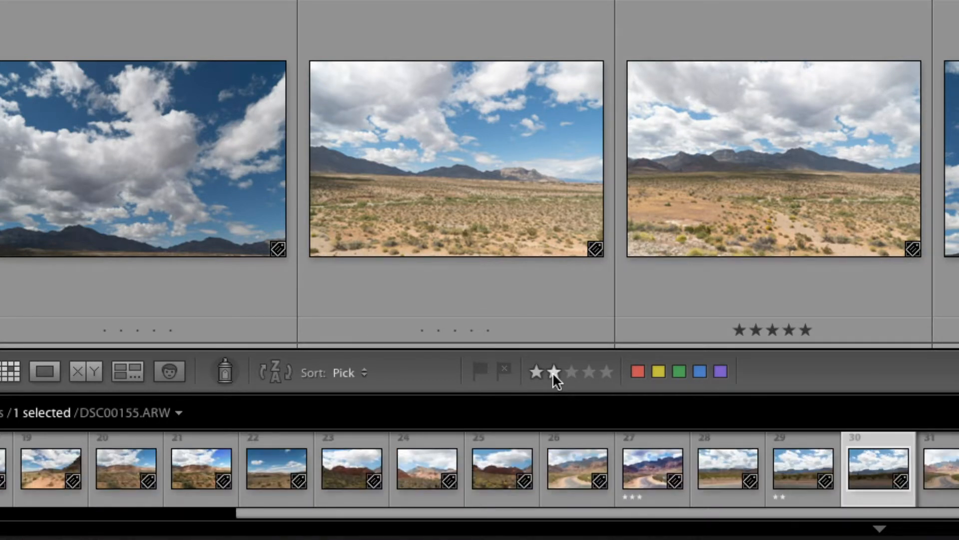
- Sort the photos of the Red Rock Canyon collection by Rating
click(367, 6)
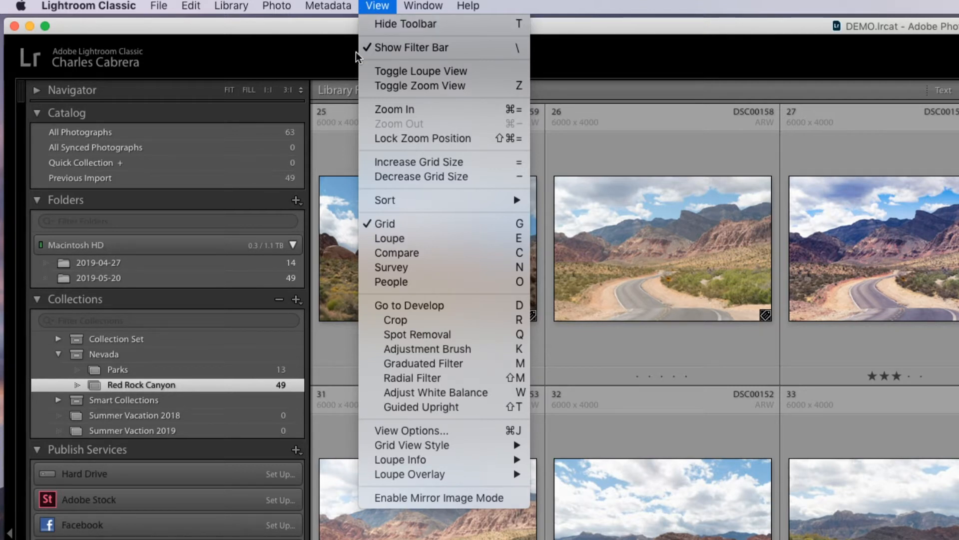
mouse_move(422, 198)
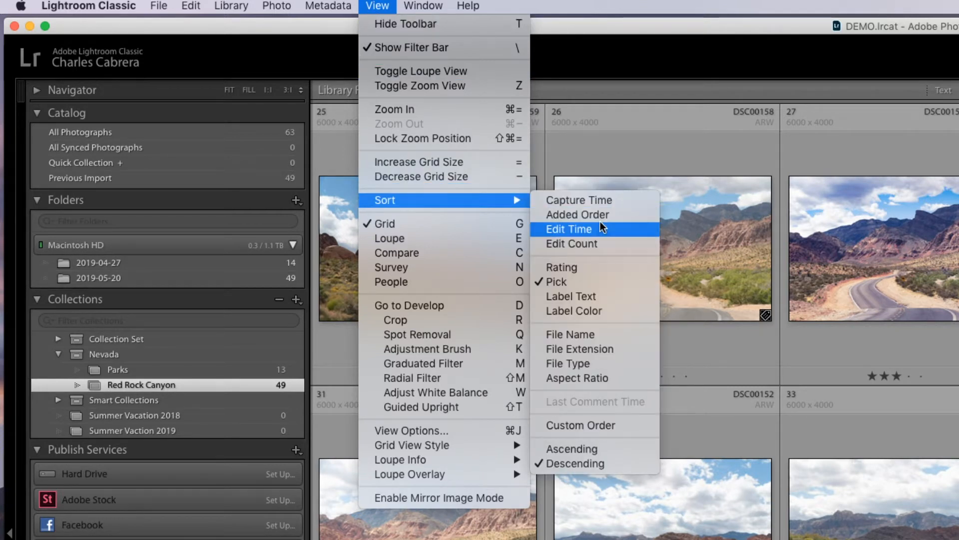
click(565, 265)
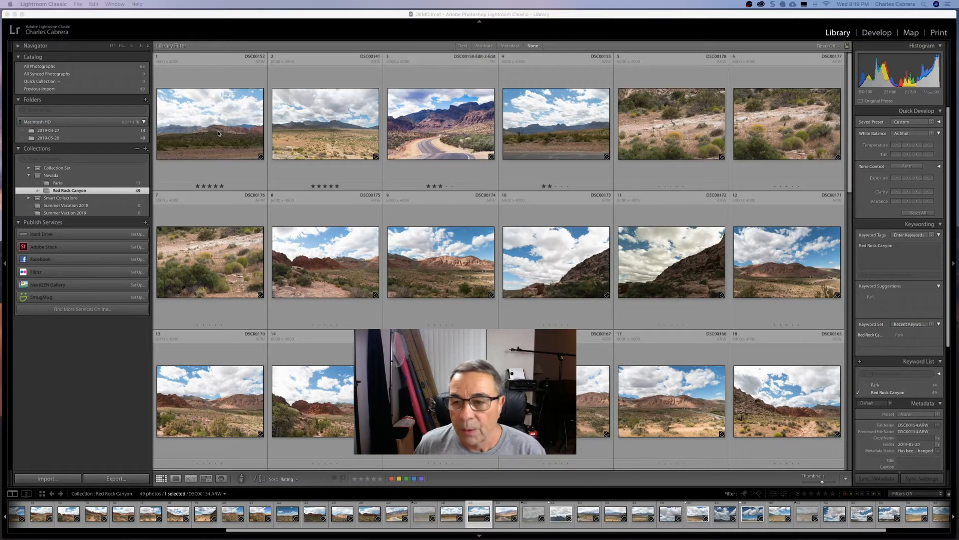
- Examine the order of the five-, three- and two-star photos at the start of the sorted grid
click(218, 133)
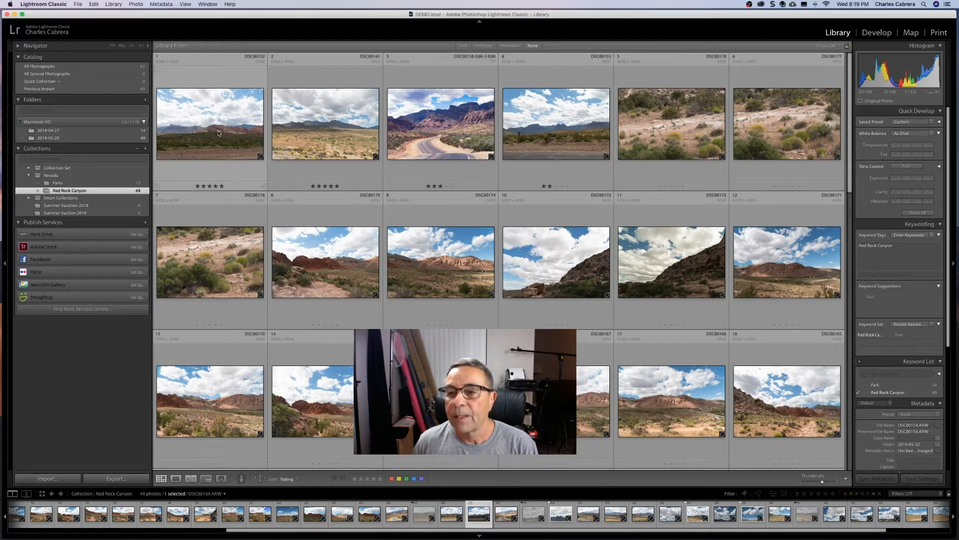
click(325, 125)
click(401, 135)
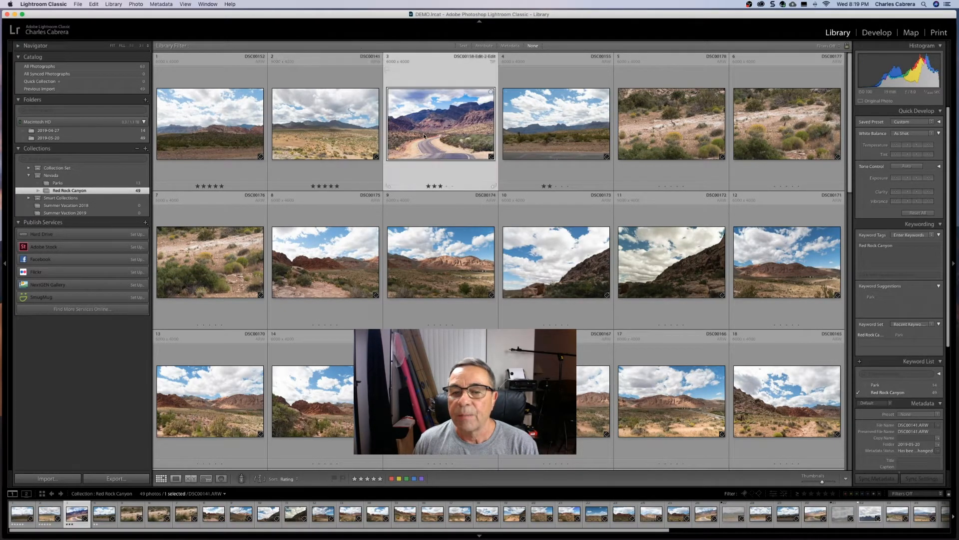
click(570, 133)
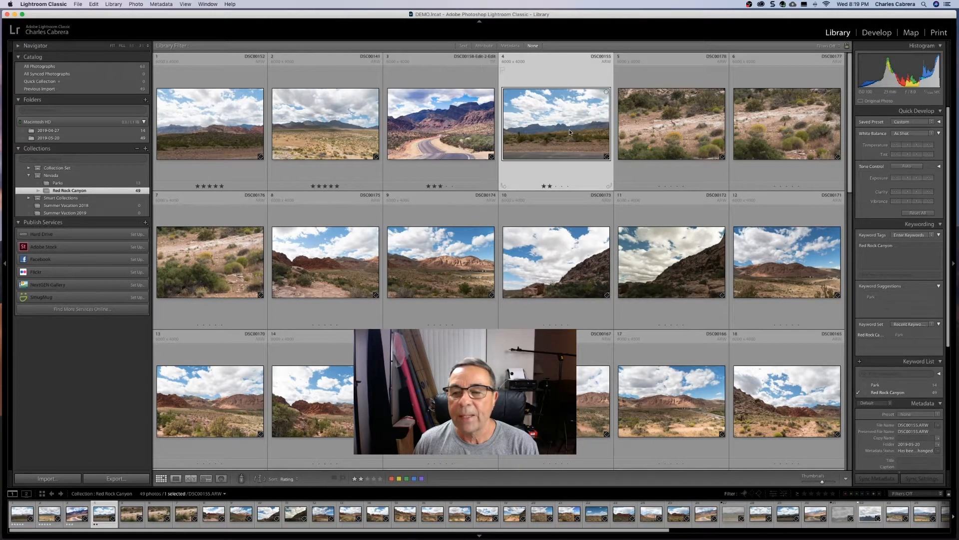
click(265, 132)
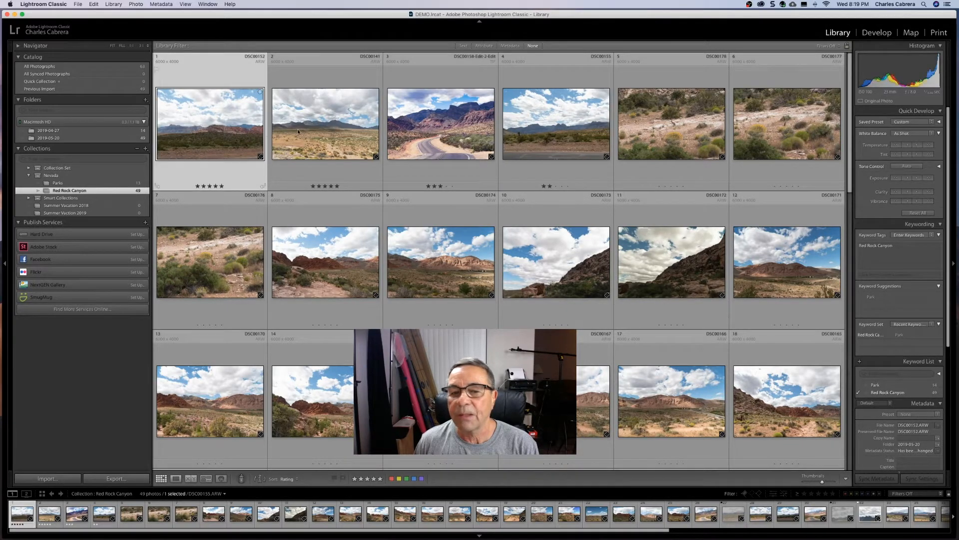
click(562, 133)
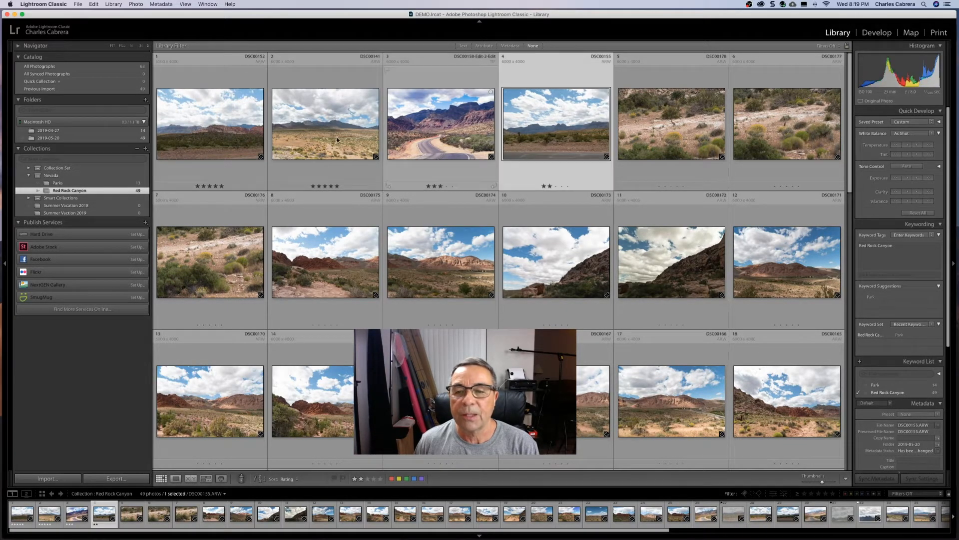
click(240, 134)
click(340, 136)
click(430, 138)
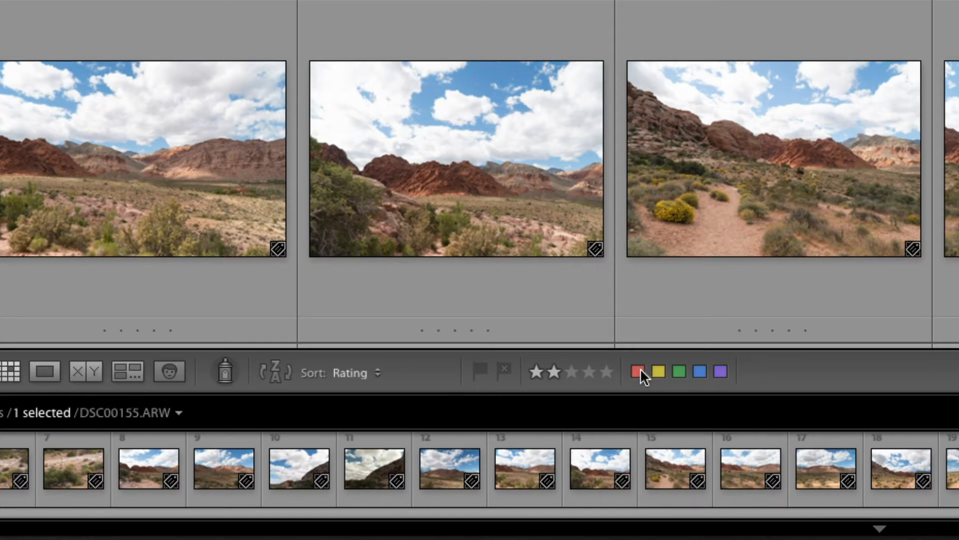
- Label photo DSC00155 green and photo DSC00168 red
click(676, 369)
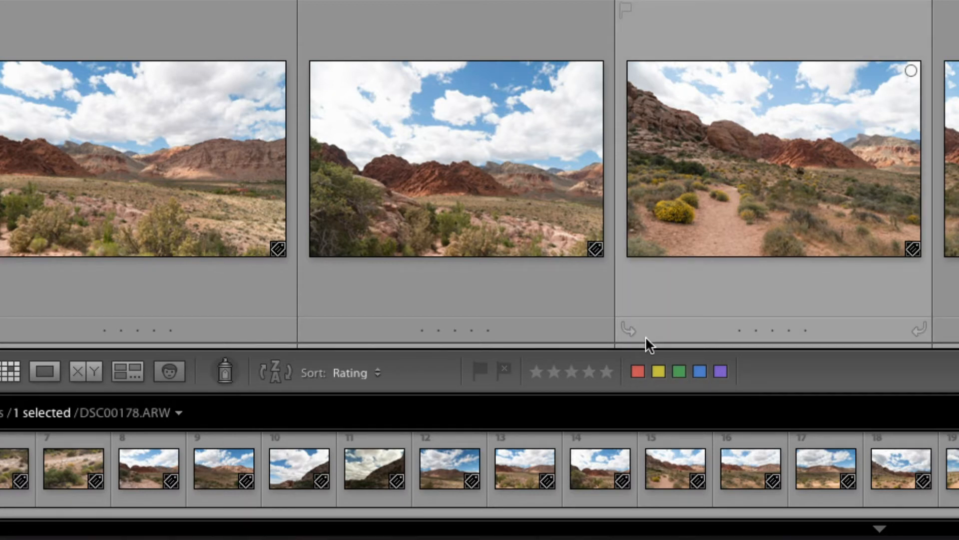
click(700, 160)
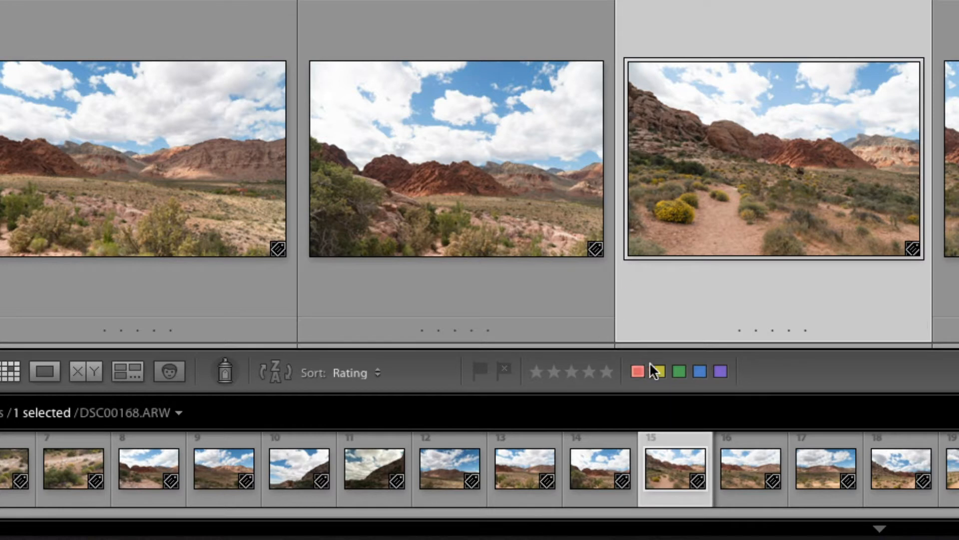
click(638, 371)
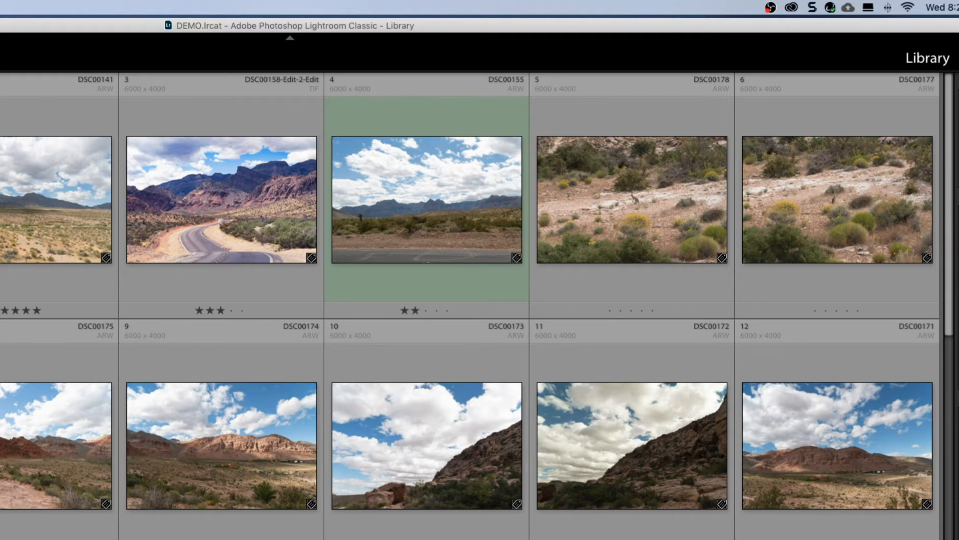
- Filter the collection by attribute to show only flagged photos and only rejected photos in turn, and clear the flag filter
key(backslash)
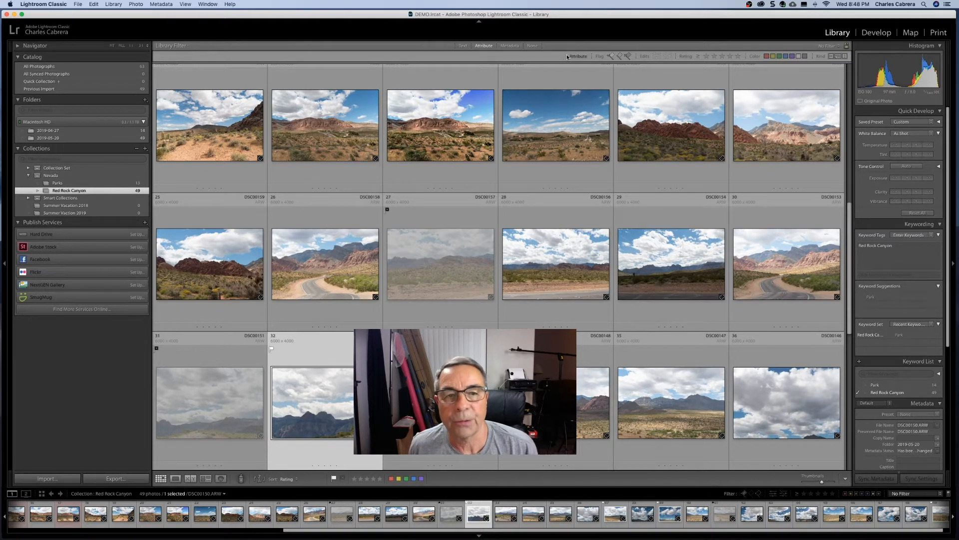
click(612, 56)
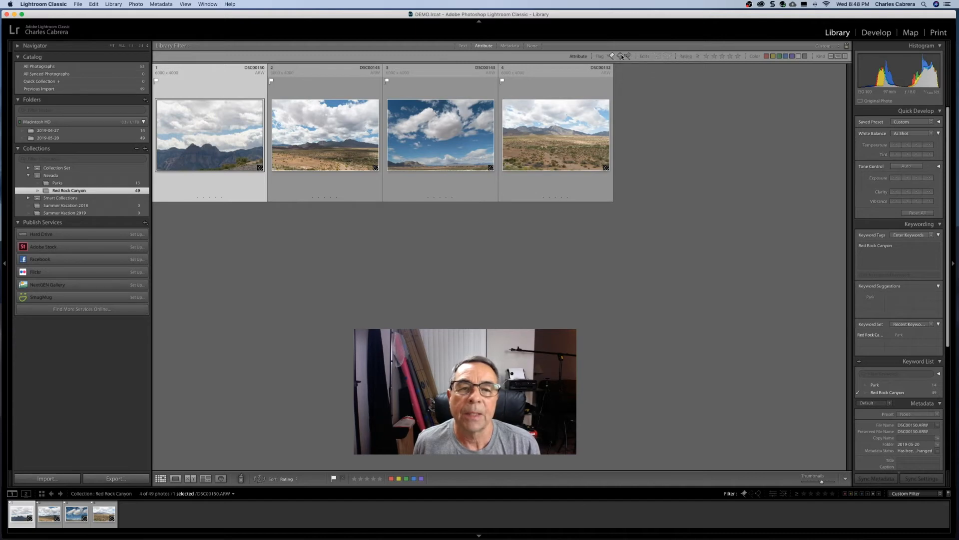
click(612, 56)
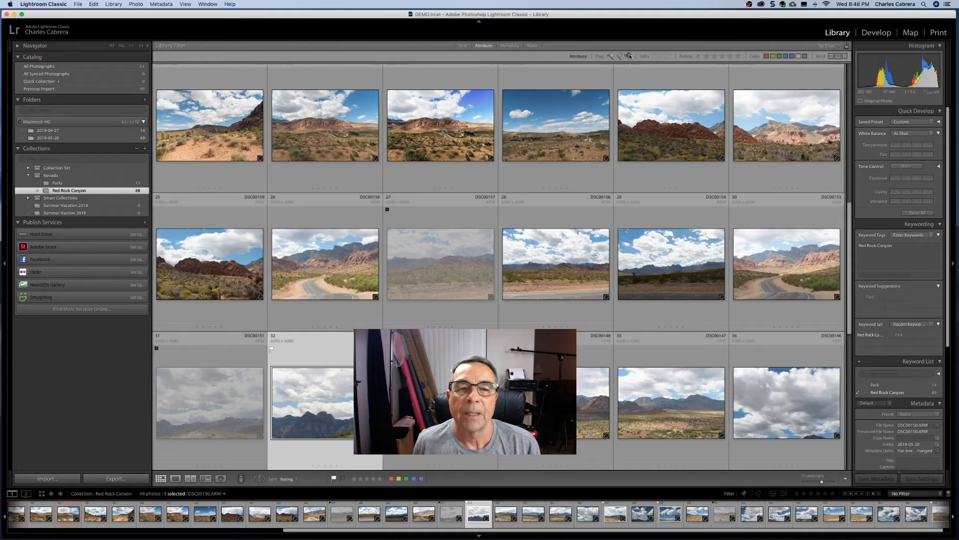
click(628, 56)
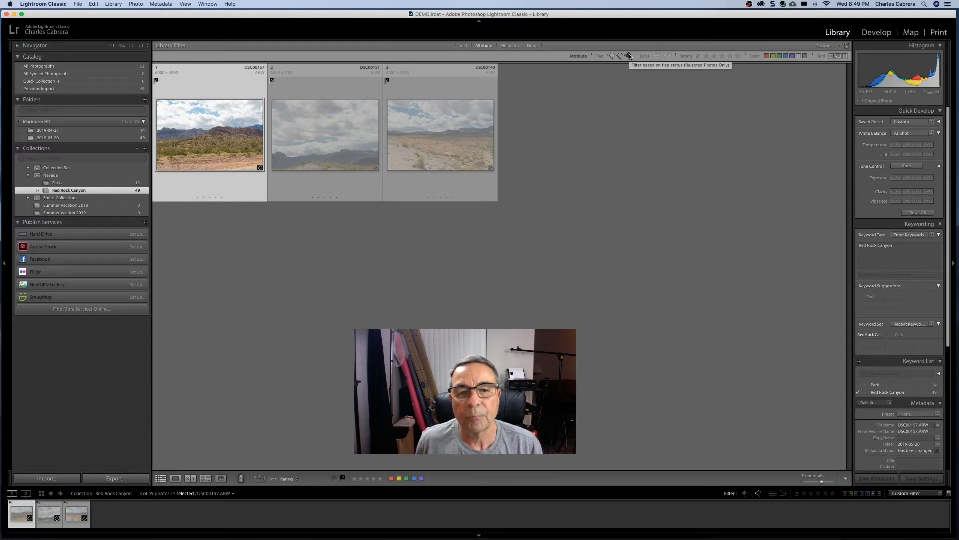
click(629, 56)
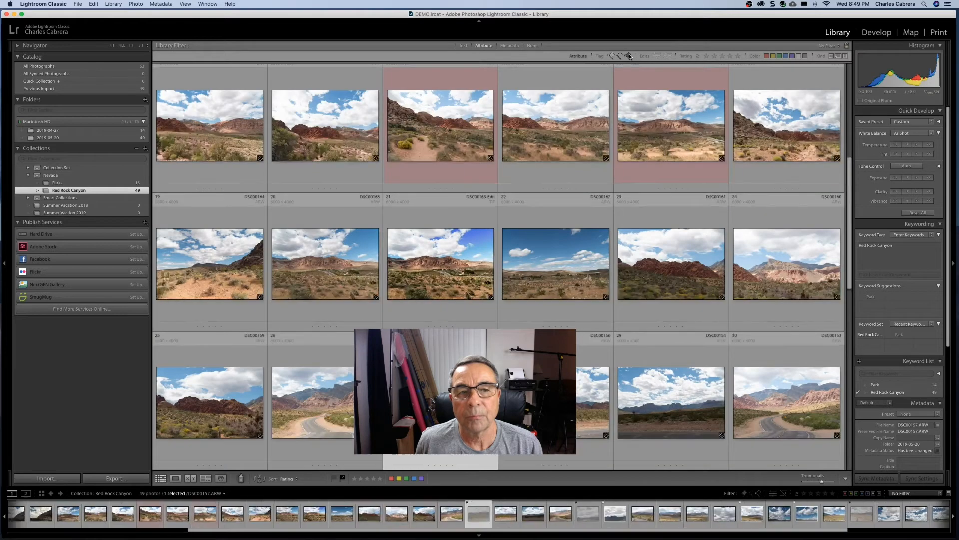
- Filter the collection by rating at two, three and four stars or higher in turn, and clear the rating filter
click(706, 56)
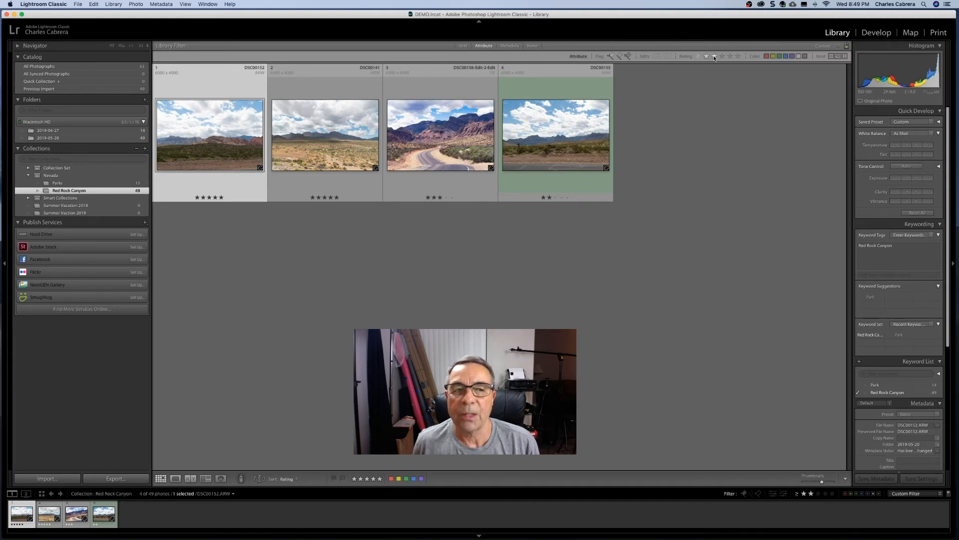
click(722, 56)
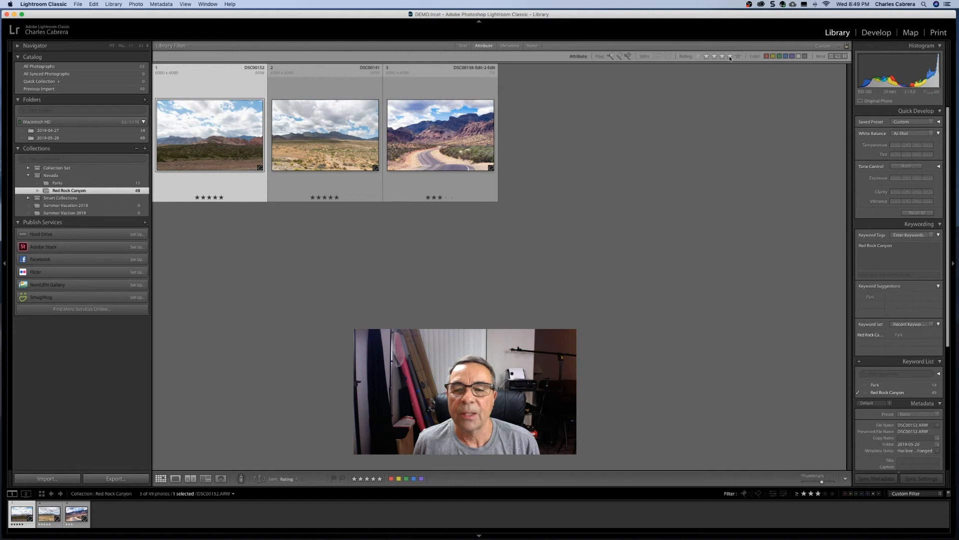
click(729, 57)
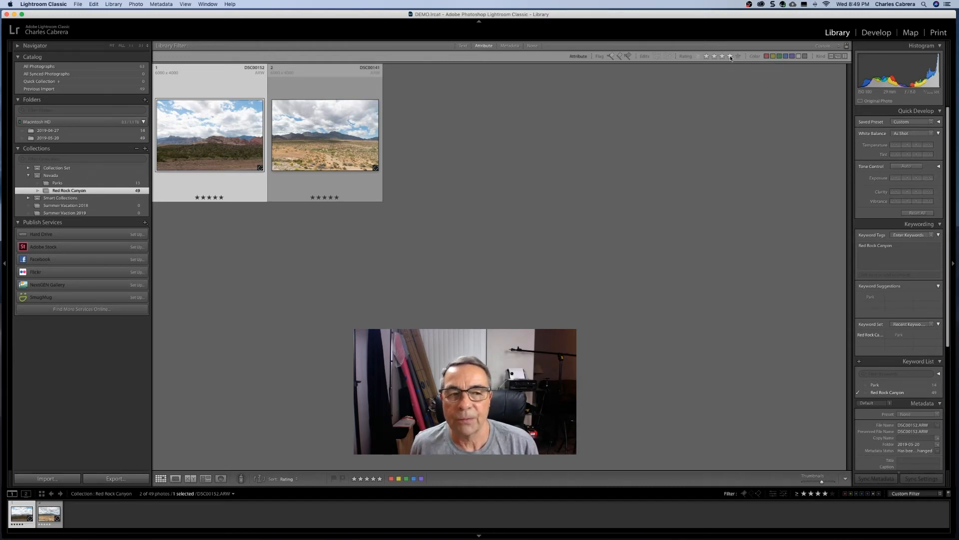
click(729, 56)
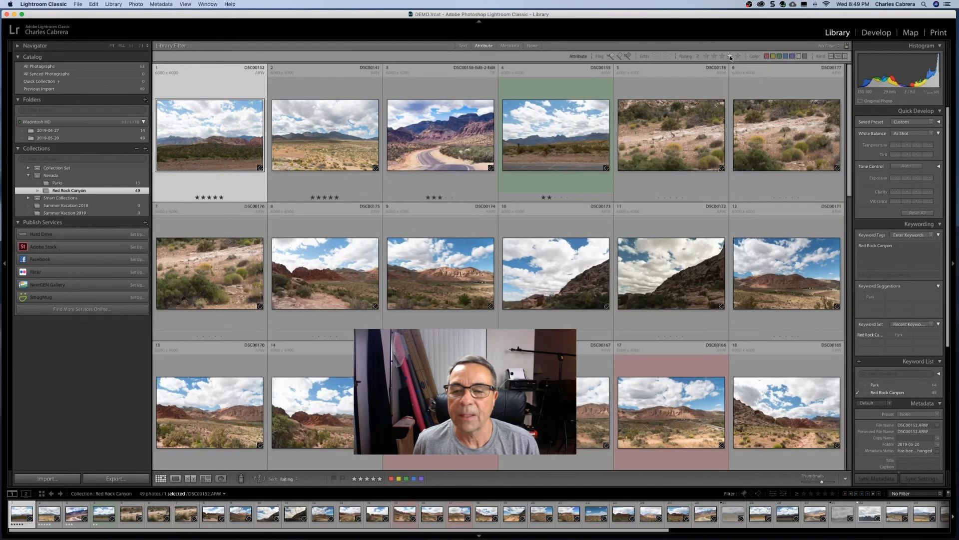
- Filter the collection by the red and green color labels in turn, and turn the library filter off
click(768, 56)
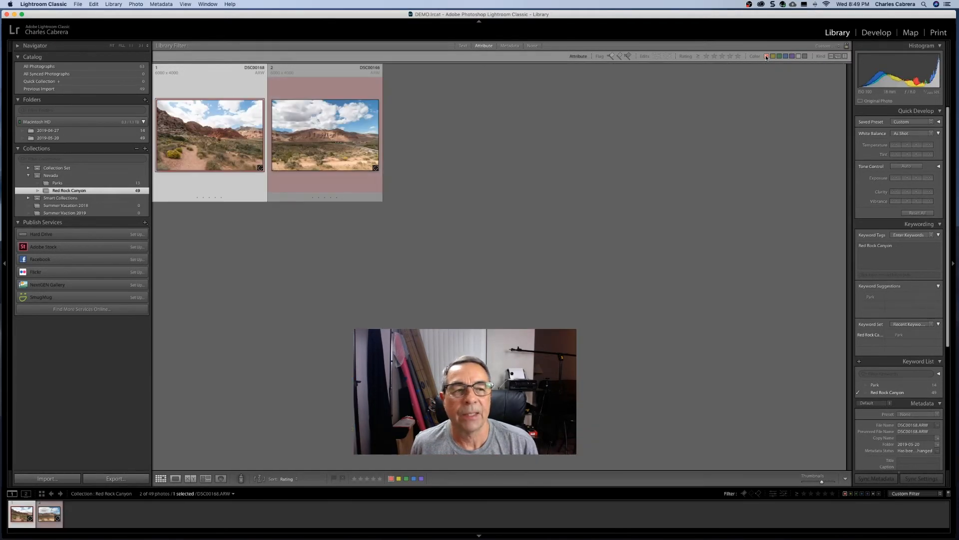
click(779, 56)
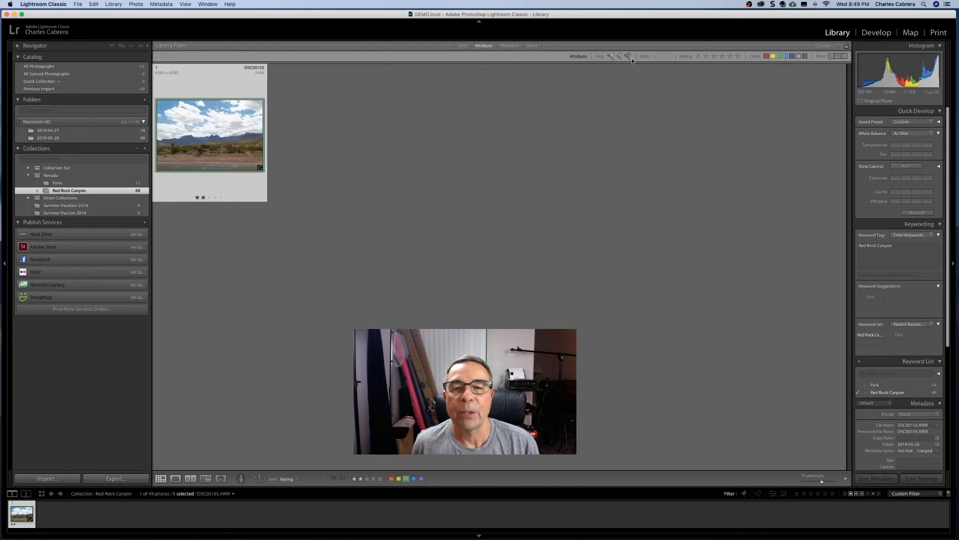
click(532, 46)
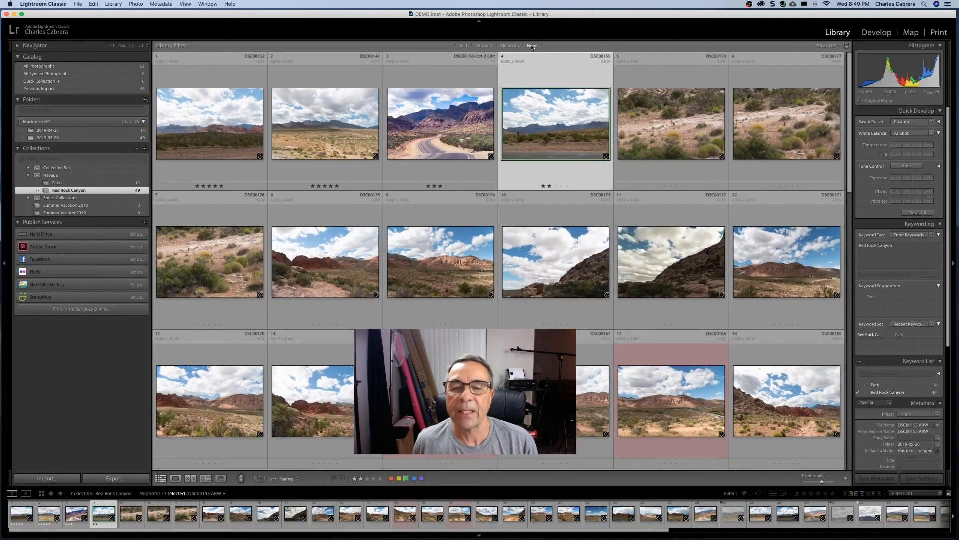